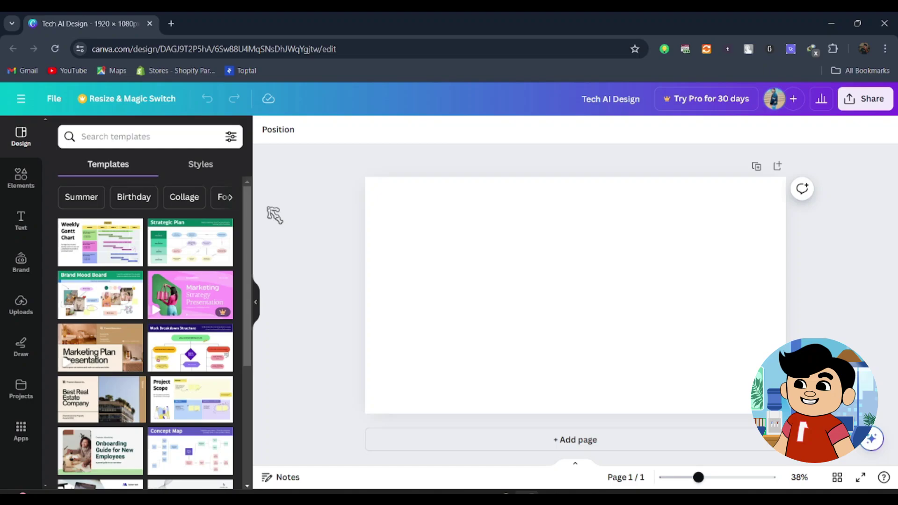
- Browse the available design templates for the blank page
scroll(146, 236, down, 5)
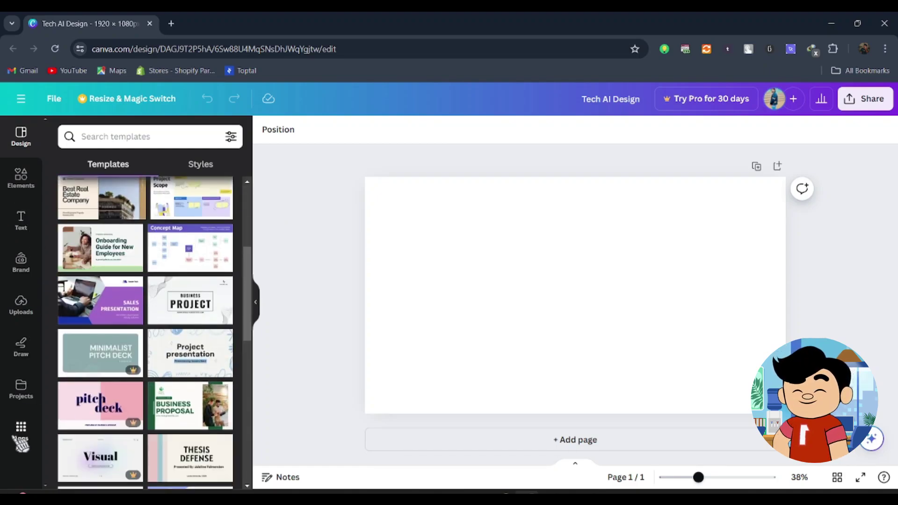
scroll(162, 250, up, 5)
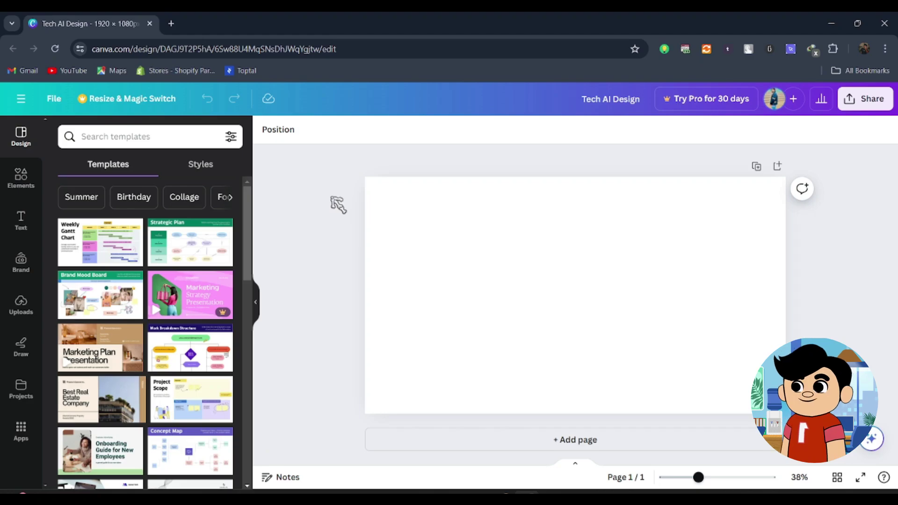
click(20, 136)
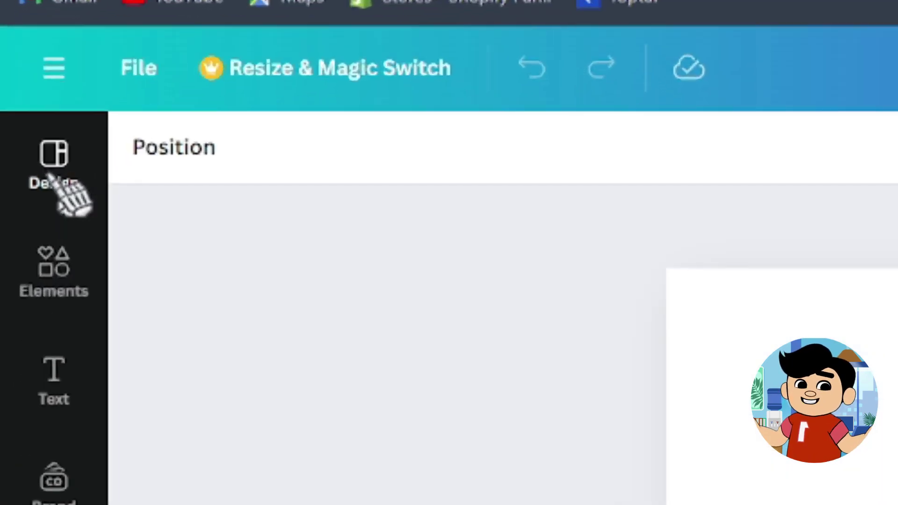
click(53, 180)
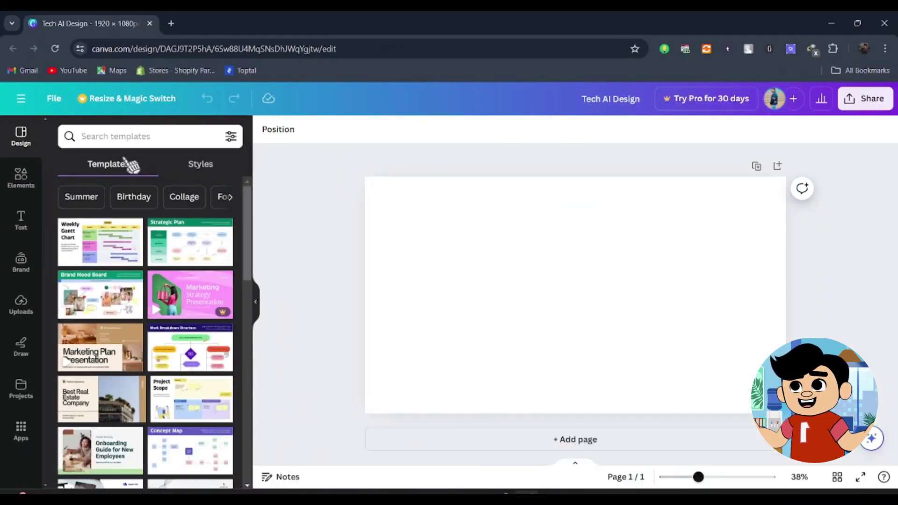
scroll(162, 234, down, 3)
scroll(162, 243, up, 3)
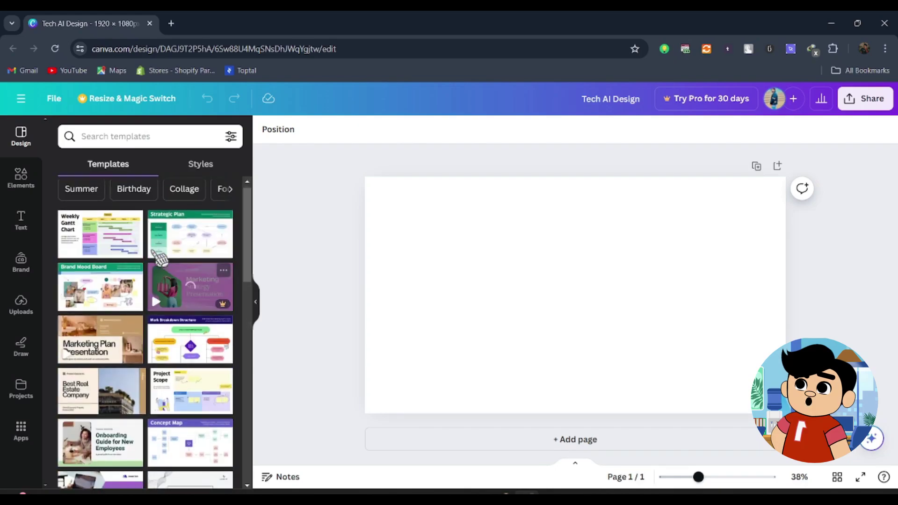
scroll(160, 258, down, 10)
scroll(158, 256, up, 10)
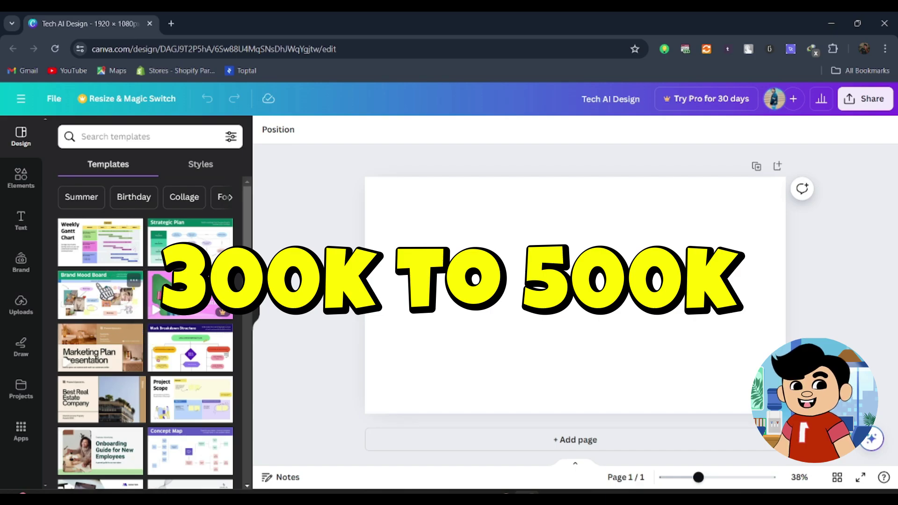
scroll(118, 271, down, 2)
scroll(155, 278, up, 2)
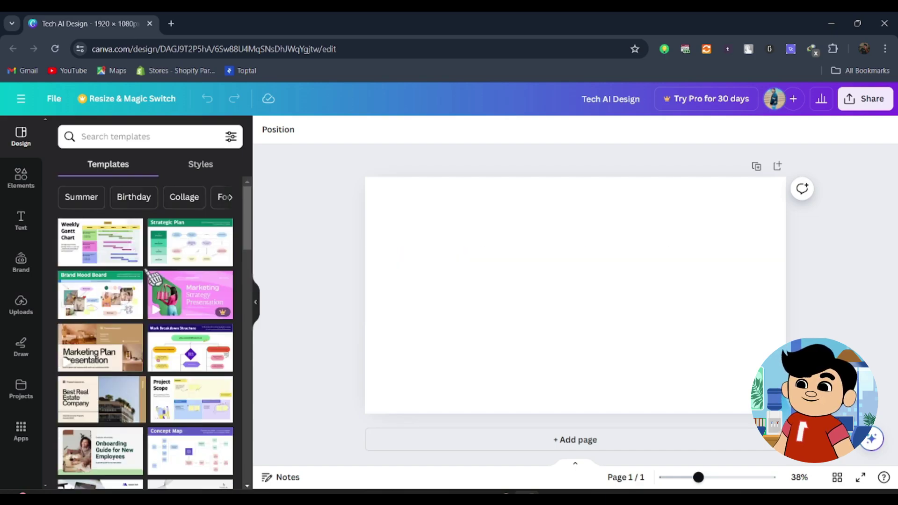
- Apply the "Best Real Estate Company" template and replace its heading with "Please Subscribe Tech AI"
scroll(114, 283, down, 3)
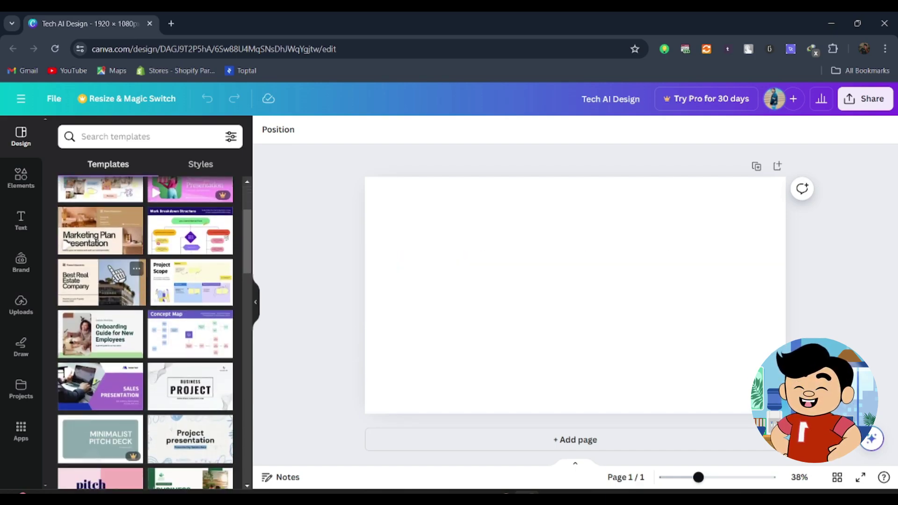
click(111, 291)
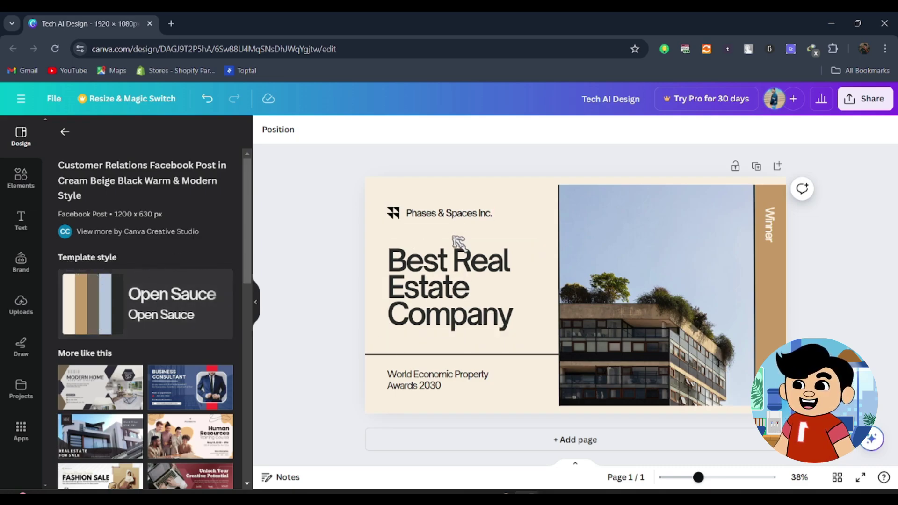
double_click(442, 309)
text(Tech AI)
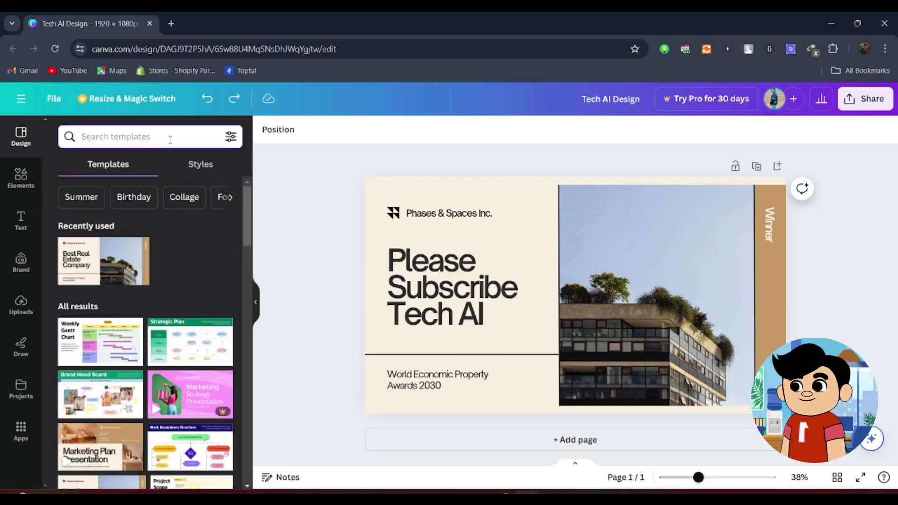
- Search the templates for "Restaurant Banner" and apply the orange "Now open to serve you!" banner with the noodle plate to the page
click(170, 137)
text(resturan)
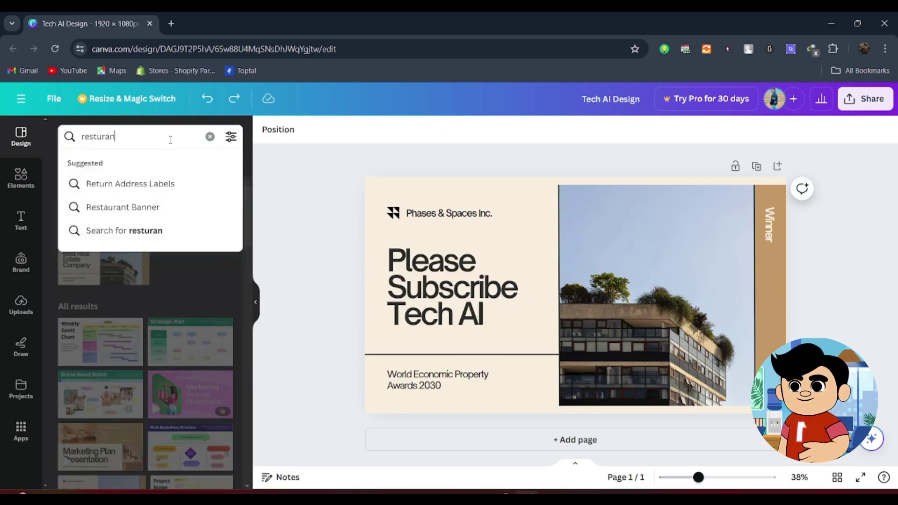
click(141, 230)
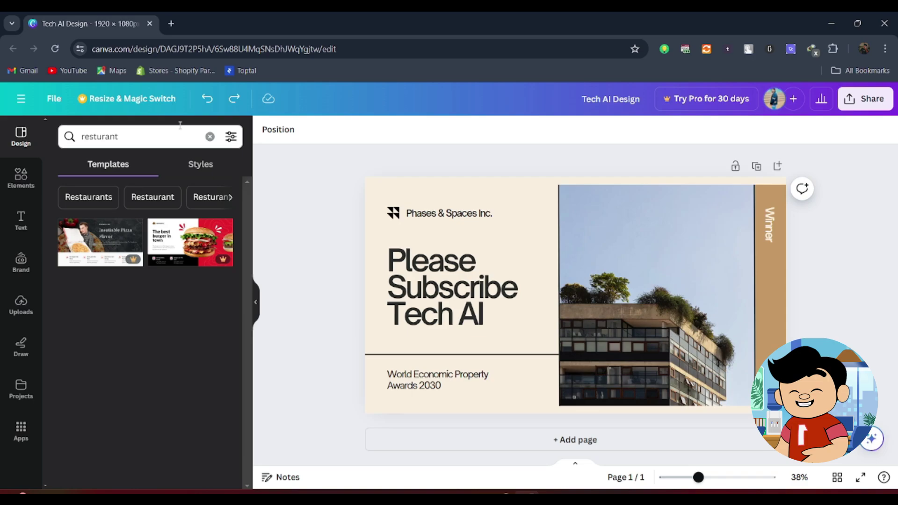
click(152, 135)
click(172, 245)
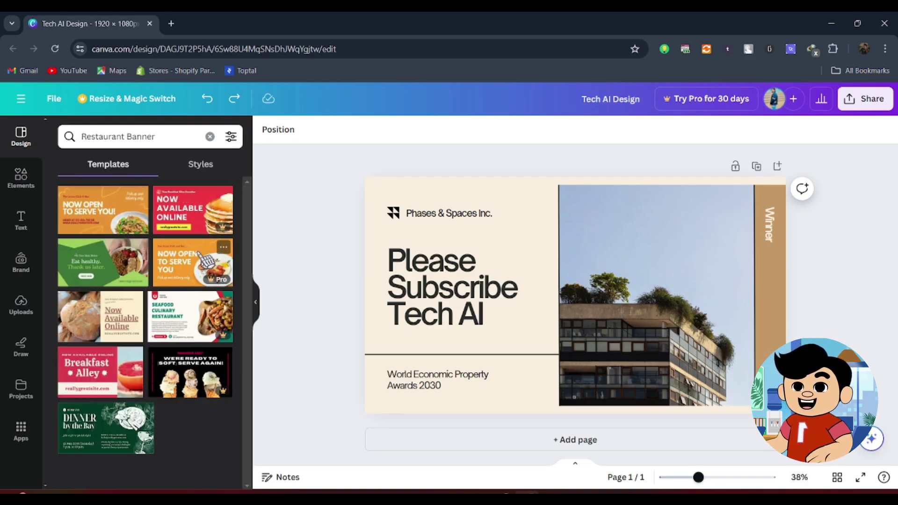
click(108, 226)
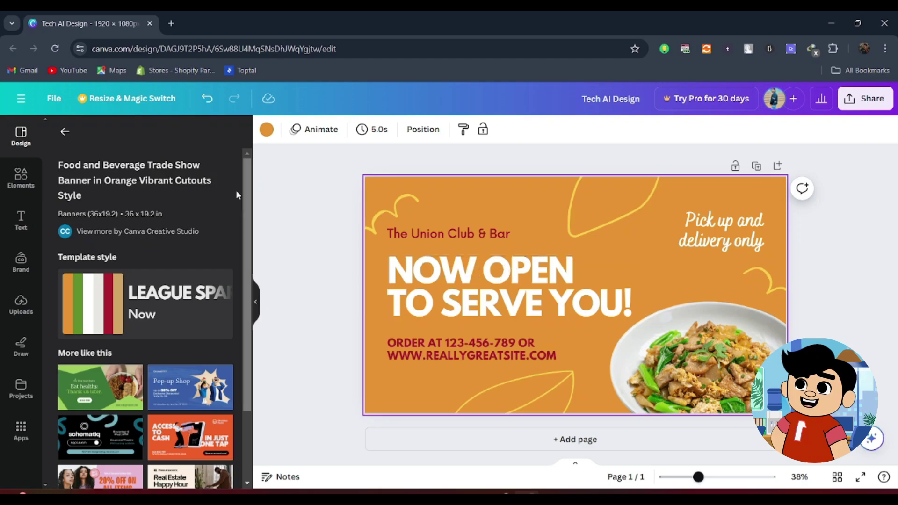
- Return to the template results, clear the "Restaurant Banner" search and deselect the page
click(65, 132)
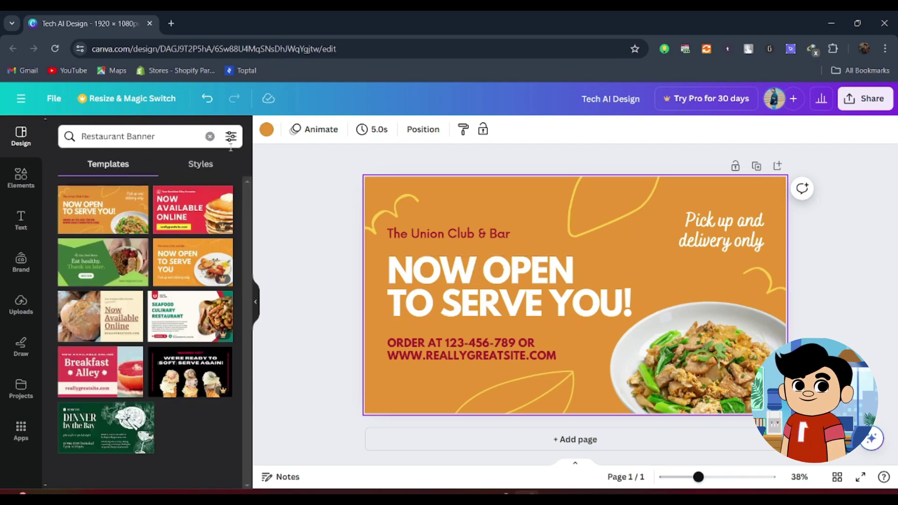
click(210, 136)
click(344, 191)
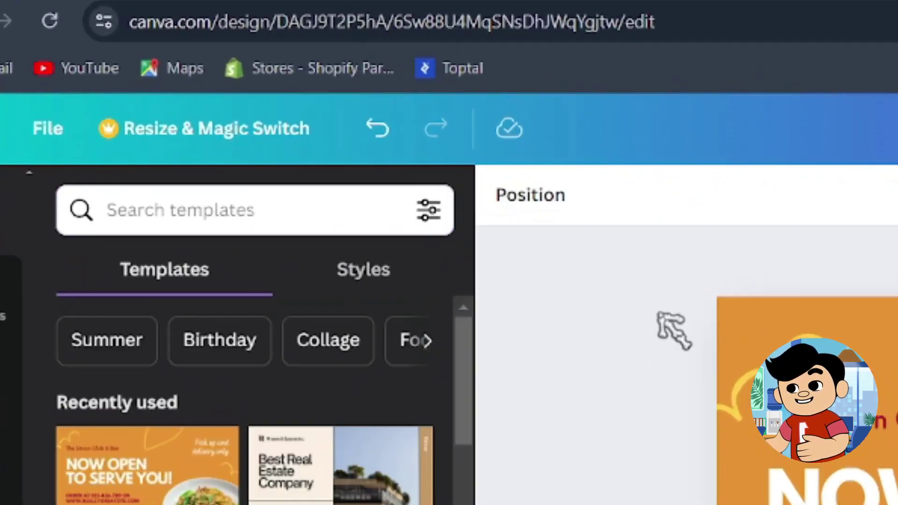
- Filter the templates by the colour red and the language Español (México)
click(428, 210)
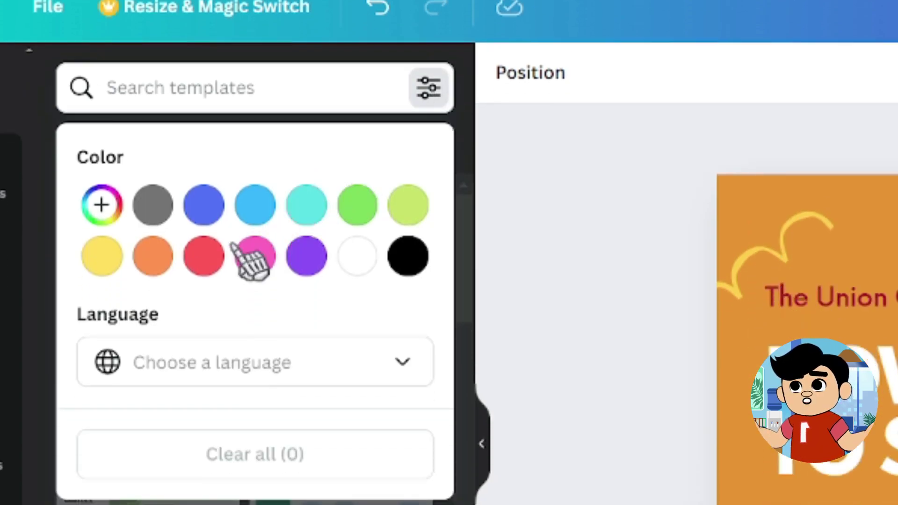
click(205, 257)
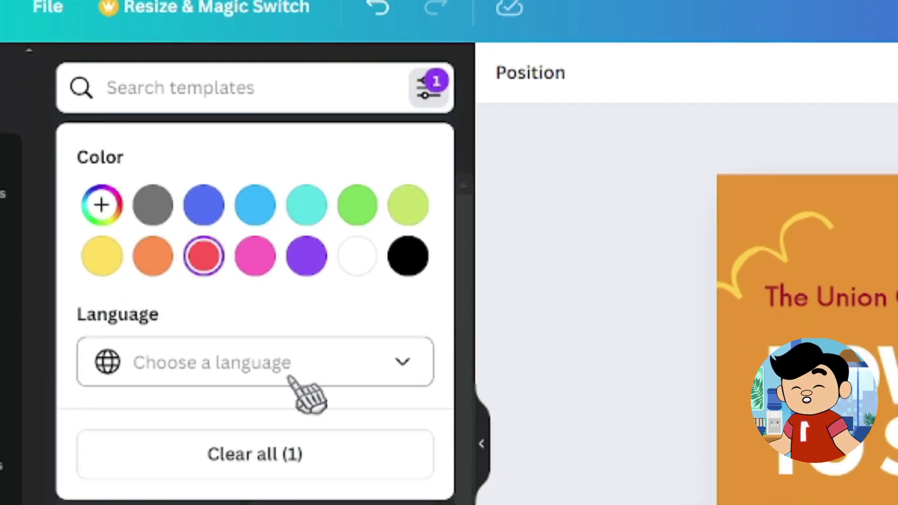
click(388, 370)
scroll(260, 482, up, 5)
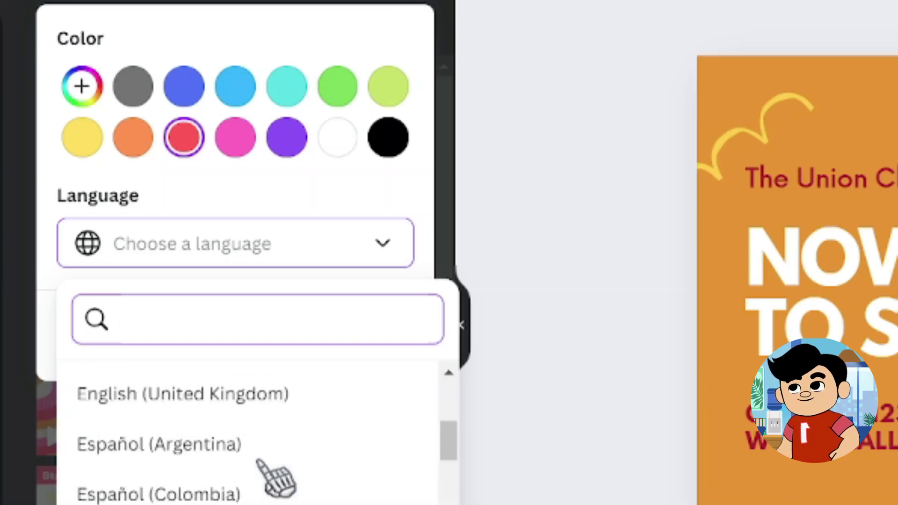
scroll(260, 417, down, 3)
scroll(187, 492, up, 3)
click(236, 472)
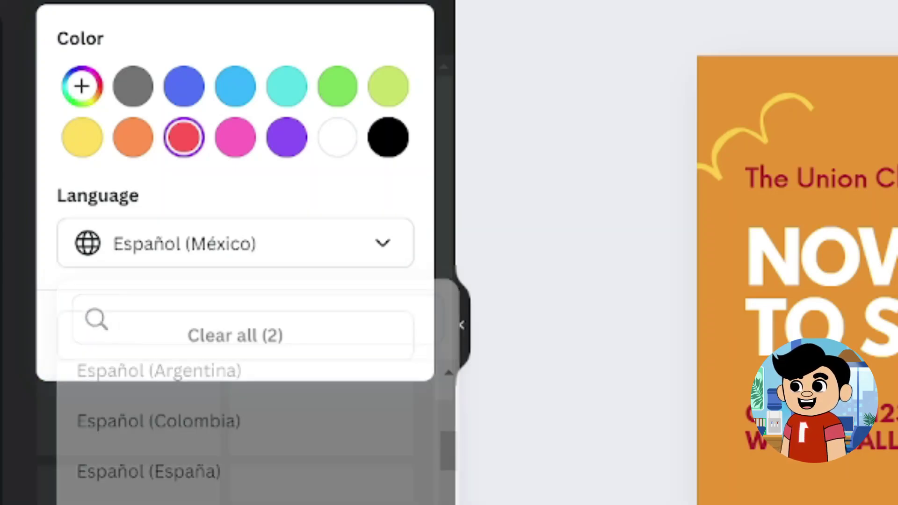
click(231, 136)
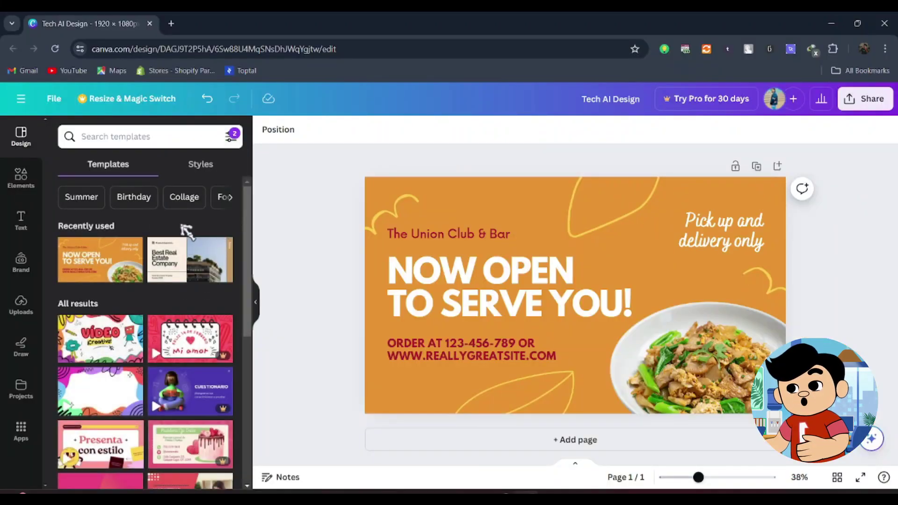
- Apply the painted "¡Poderosa! ¡Hermosa!" template from the filtered results to the page
scroll(186, 231, down, 1)
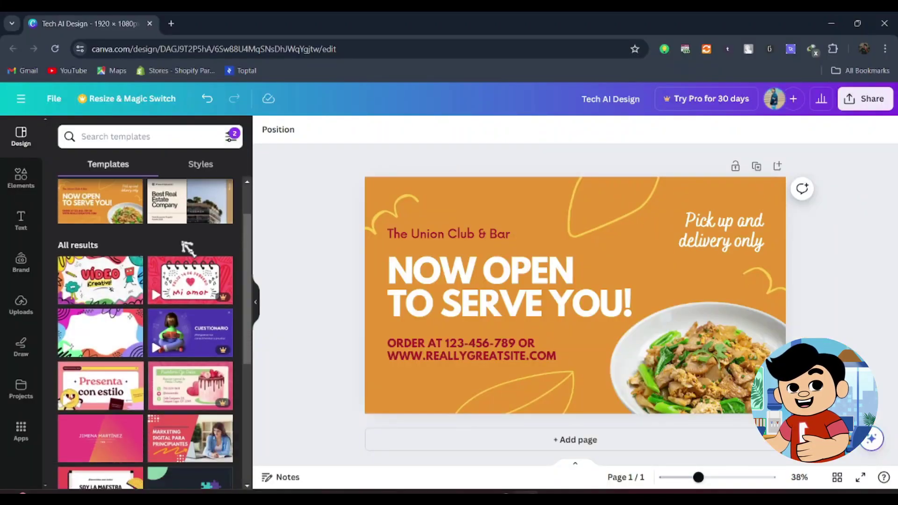
scroll(187, 248, down, 1)
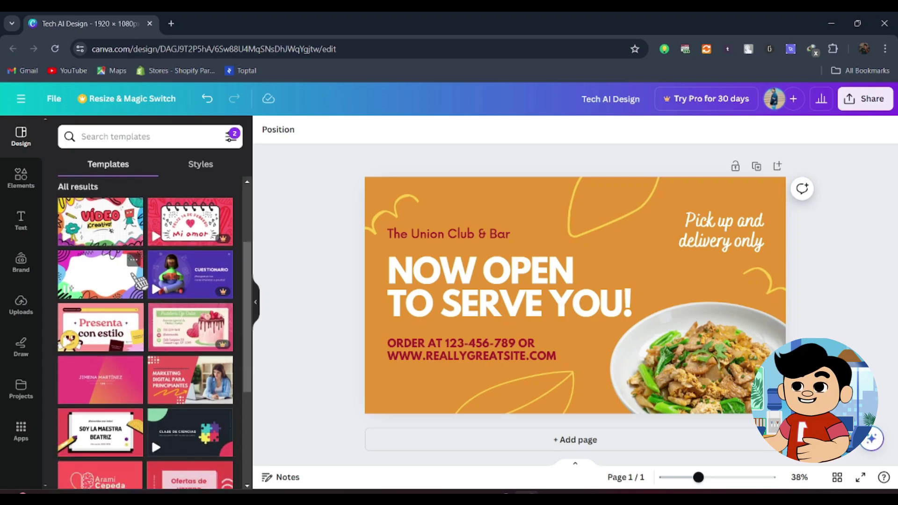
scroll(147, 265, down, 2)
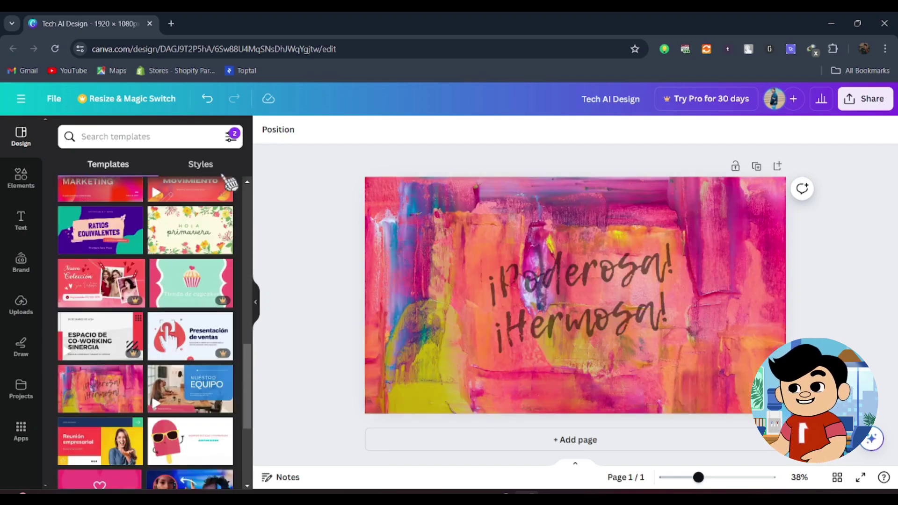
- Apply the blue HK Grotesk style combination to the page and shuffle its colours until the background is dark blue
click(199, 169)
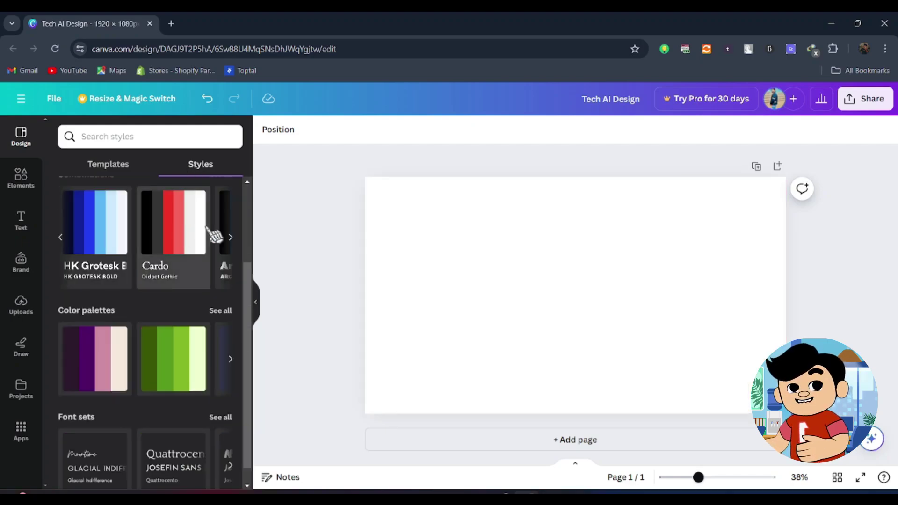
click(117, 243)
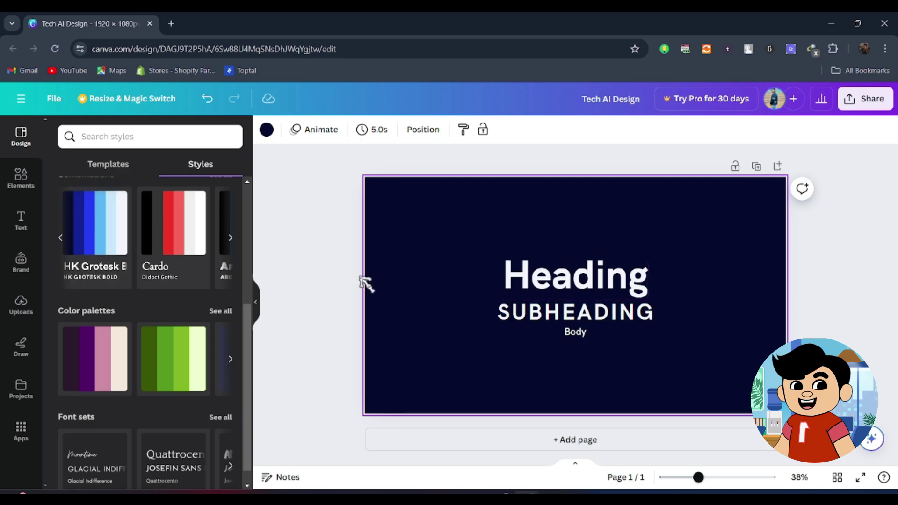
click(102, 227)
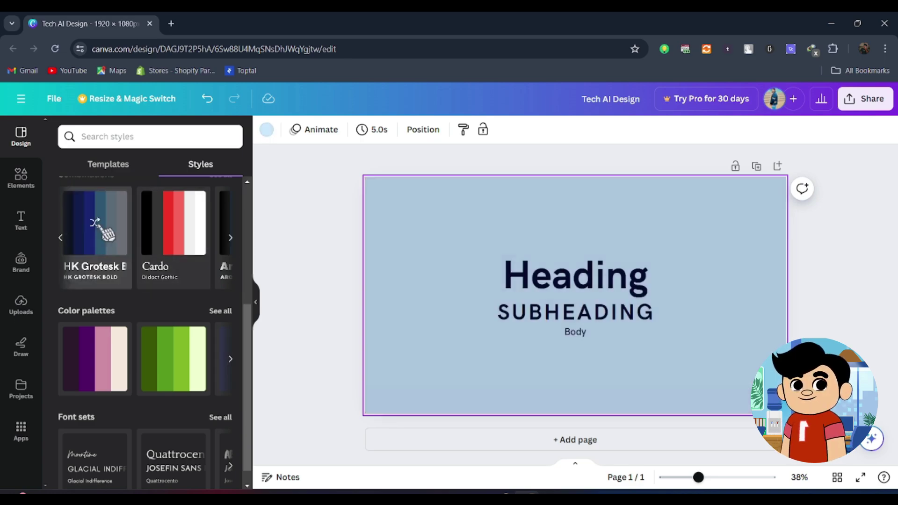
click(99, 228)
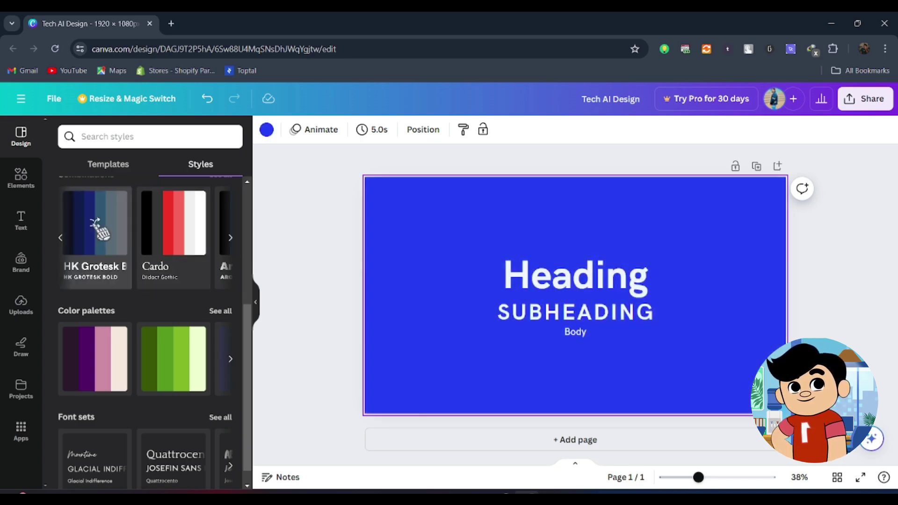
click(99, 228)
click(95, 224)
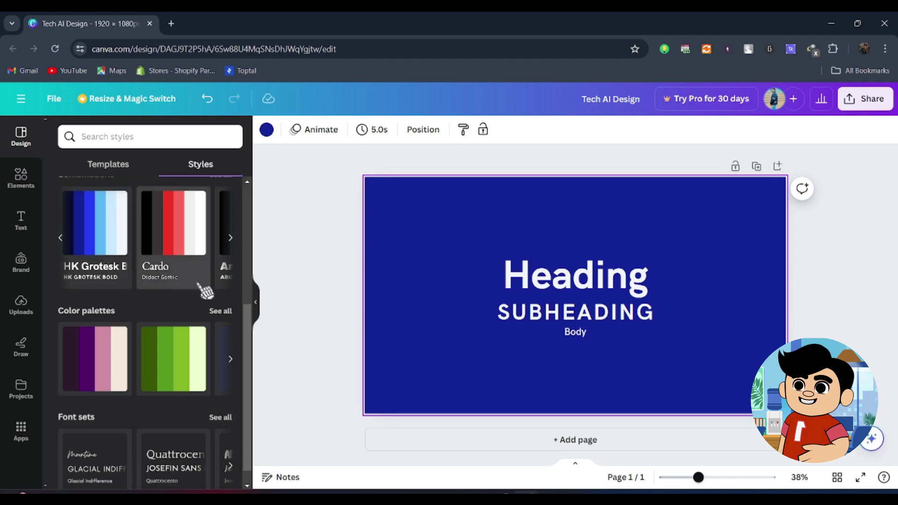
- Apply the Anton and Prompt Medium style combination with the brown and peach palette to the page
click(230, 237)
click(231, 238)
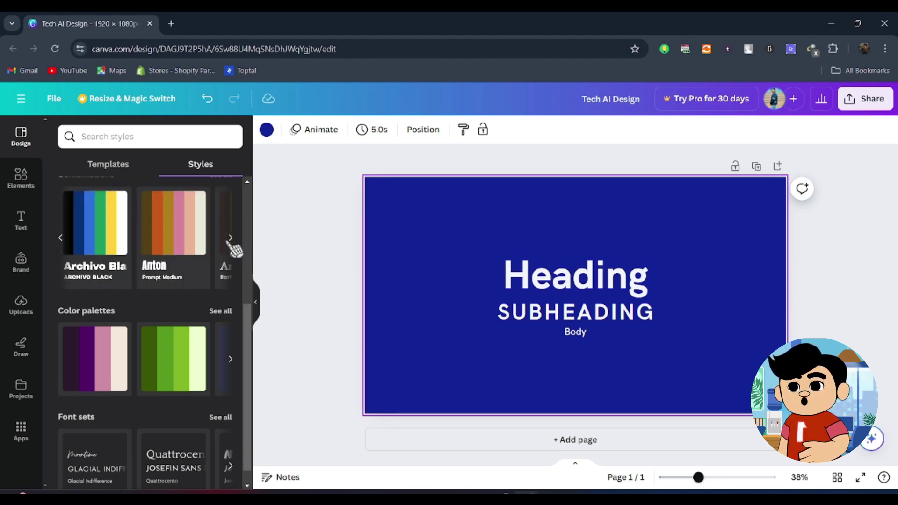
click(176, 231)
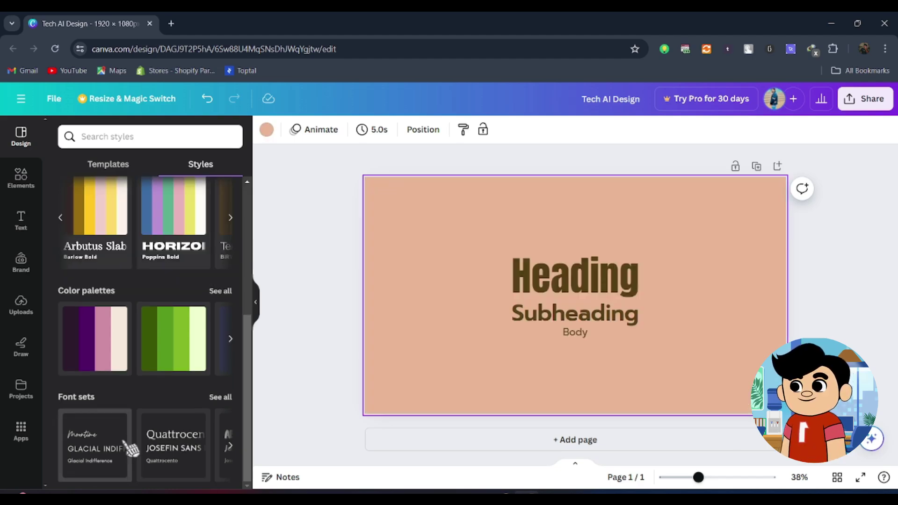
- Choose the Shrikhand and Quicksand set from the full list of font sets, and return to the styles overview
click(227, 397)
scroll(146, 283, down, 5)
scroll(150, 287, down, 7)
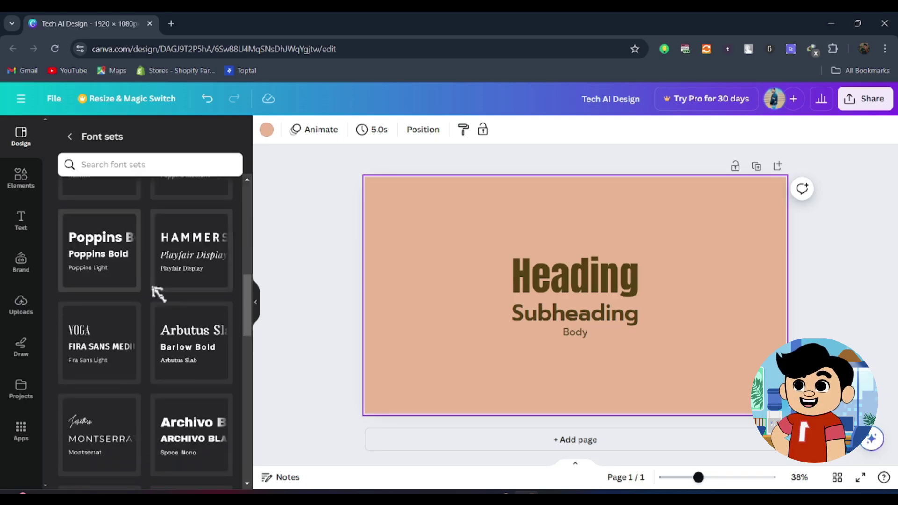
click(193, 294)
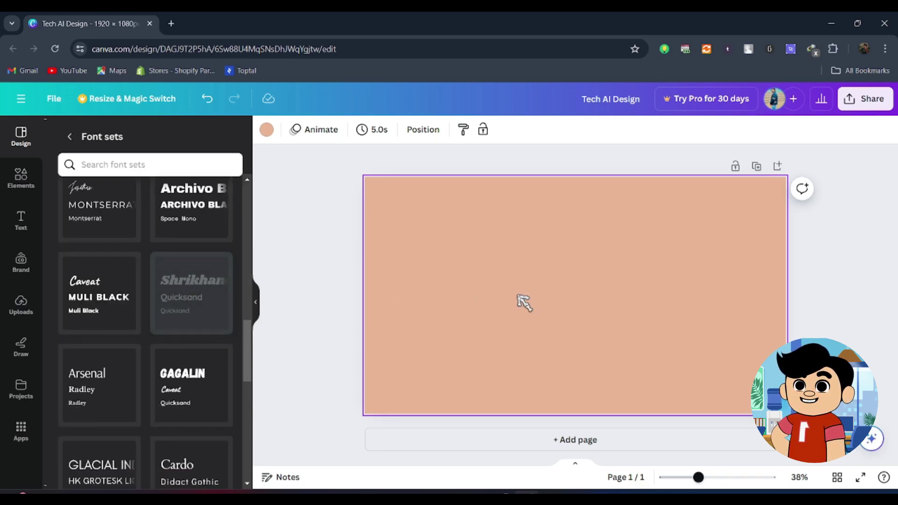
click(70, 137)
- Look through the categories of the elements library, and bring up its Arrow results, checking the video matches among them
click(34, 184)
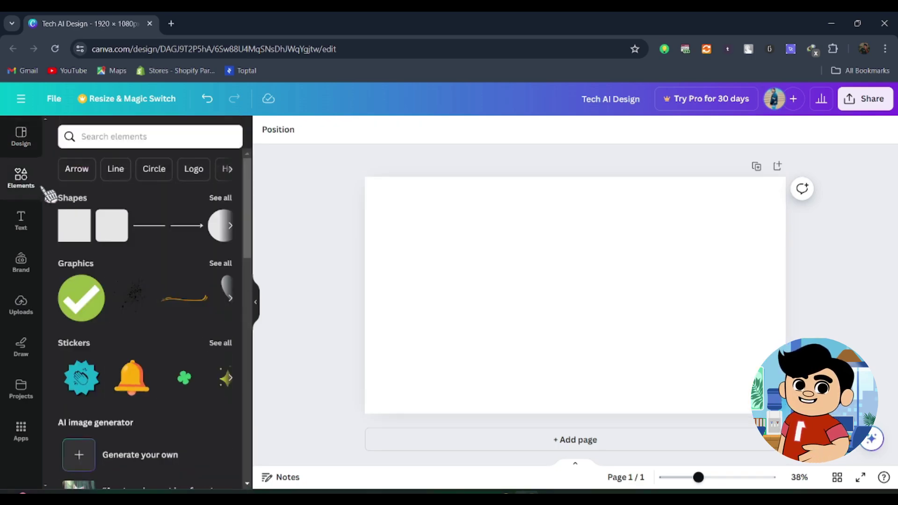
scroll(120, 248, down, 2)
scroll(141, 281, down, 11)
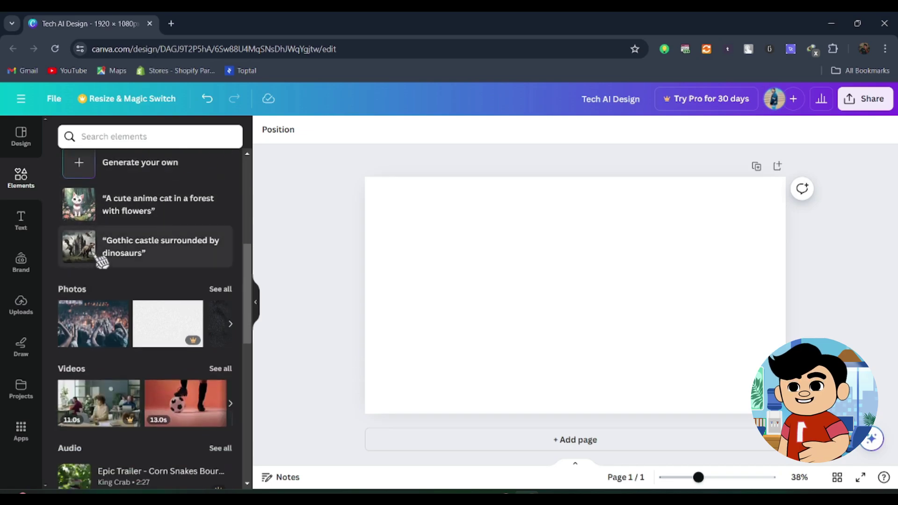
scroll(156, 327, up, 5)
scroll(157, 332, up, 6)
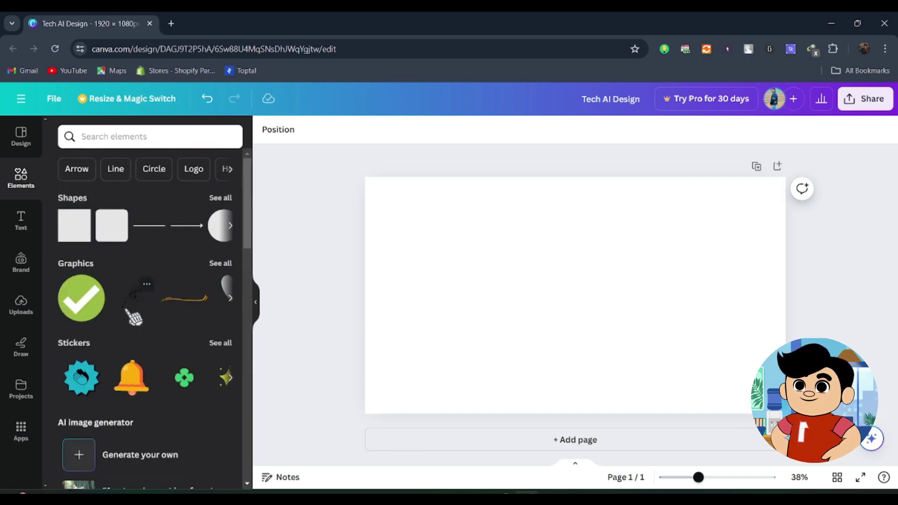
click(86, 173)
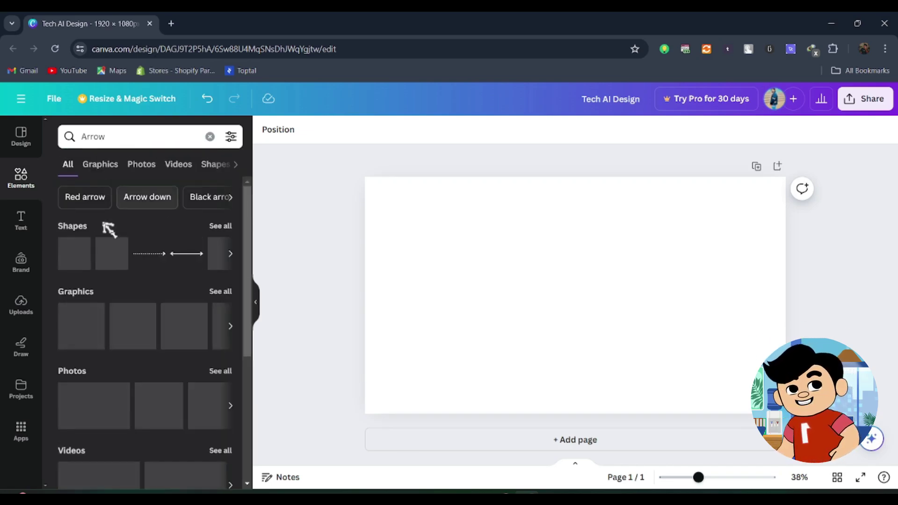
scroll(205, 323, down, 1)
click(178, 164)
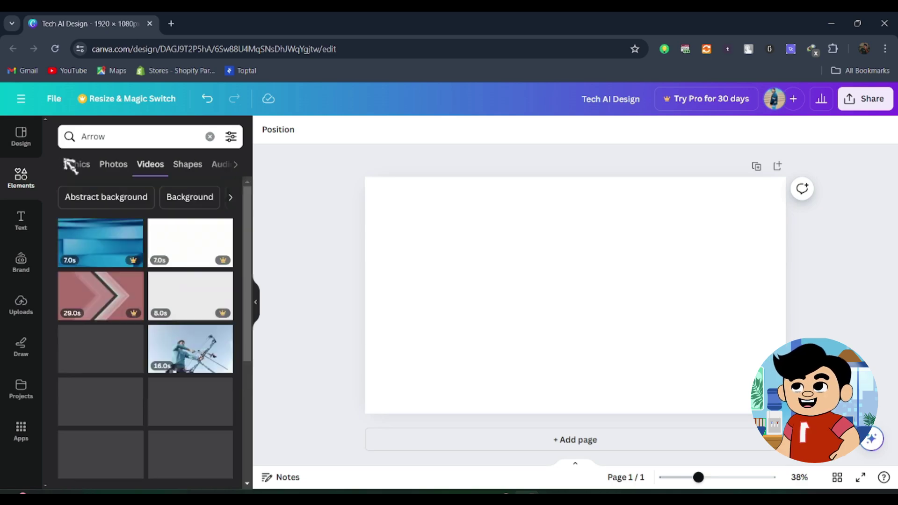
click(68, 164)
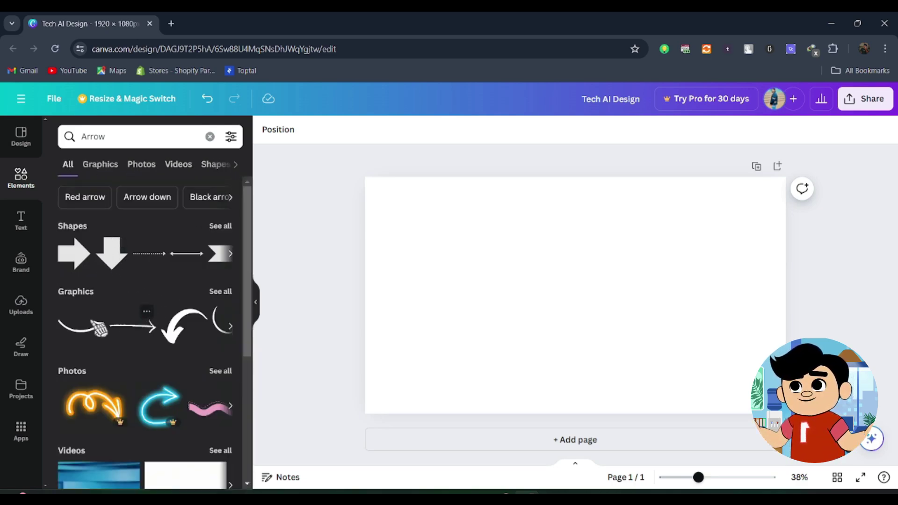
- Add the curved brush arrow from the Arrow graphics to the page and colour it black
click(81, 323)
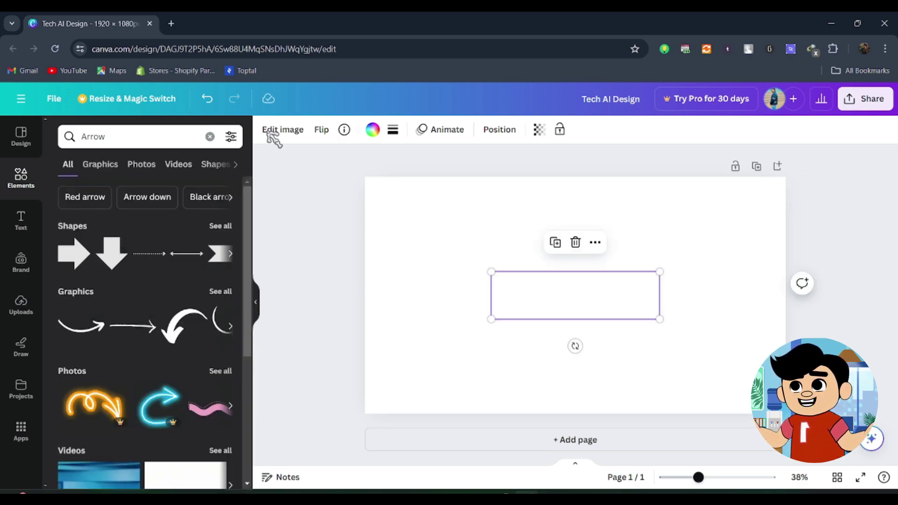
click(373, 130)
click(64, 342)
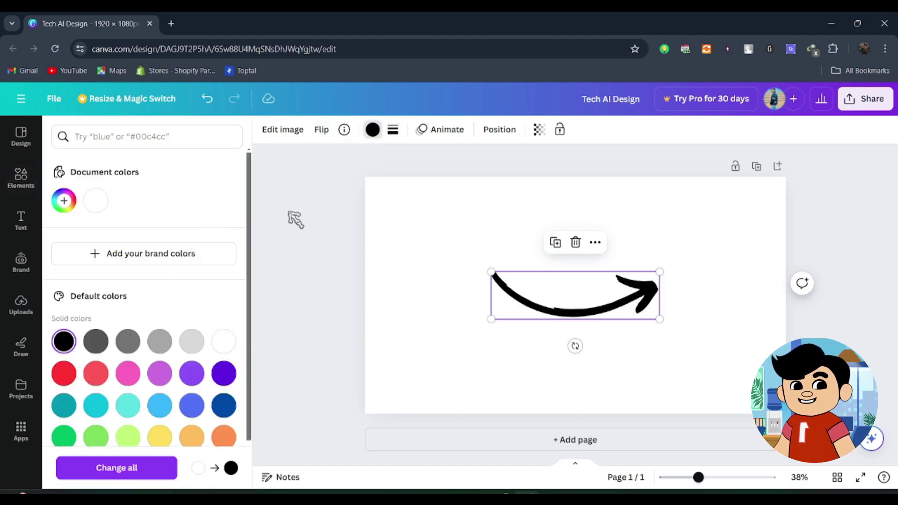
click(376, 286)
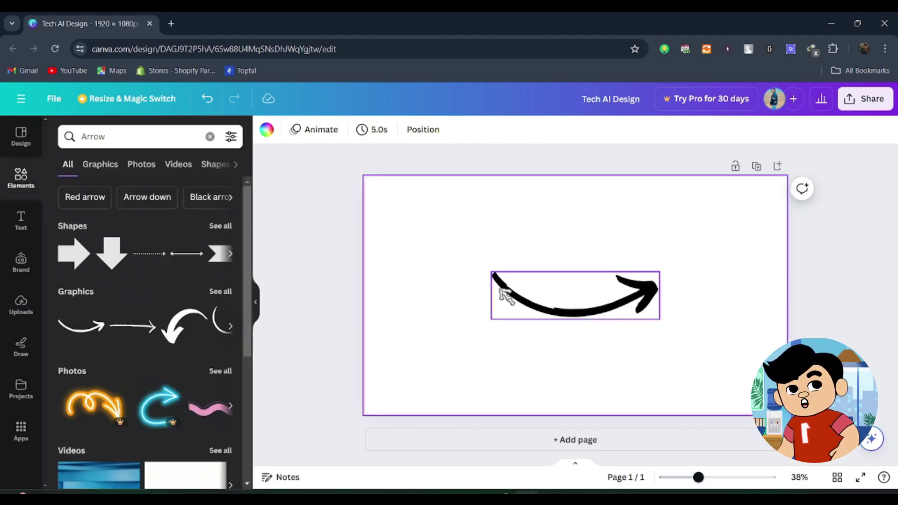
mouse_move(500, 287)
mouse_down()
mouse_move(484, 280)
mouse_move(500, 289)
mouse_up()
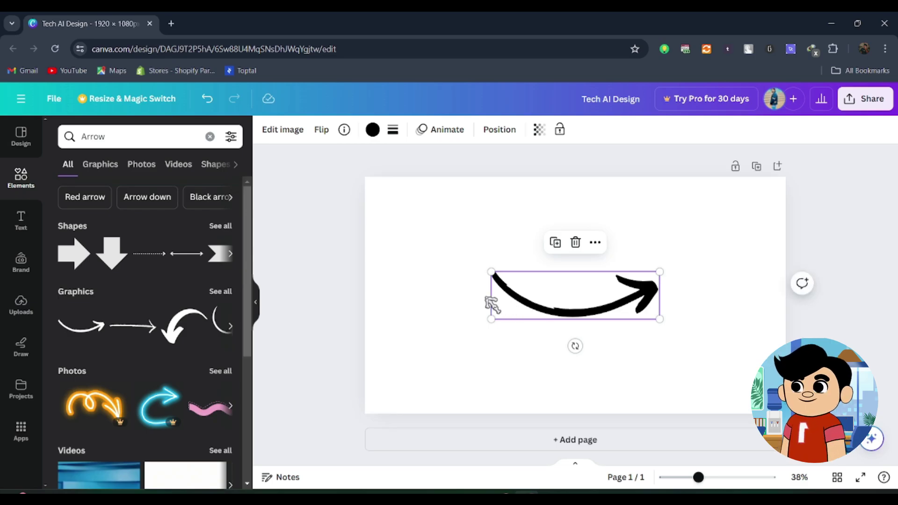
- Clear the Arrow search, add the square frame and position it in the upper-left area of the page
click(210, 137)
scroll(140, 281, down, 15)
click(81, 195)
drag(568, 301, 441, 260)
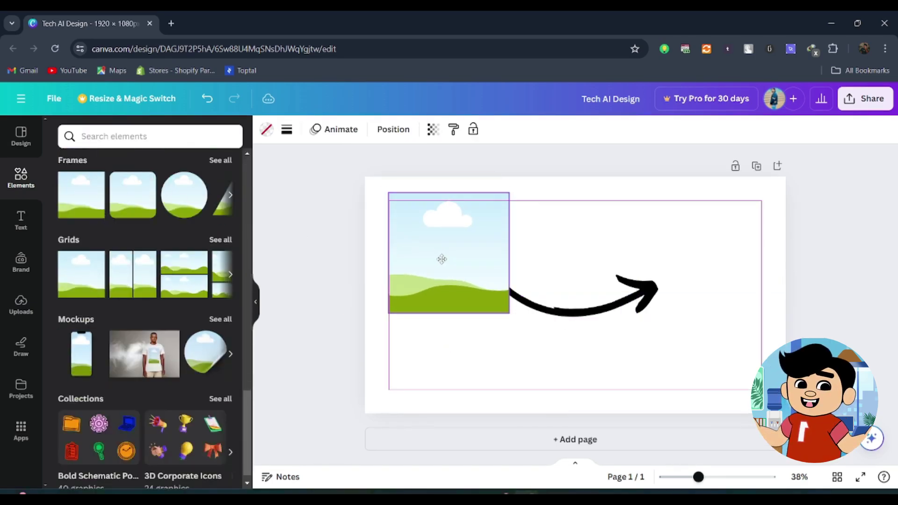
- Shrink the full-page single-image grid to a vertical strip along the page's right edge, beside the square and circular frames
drag(389, 192, 365, 177)
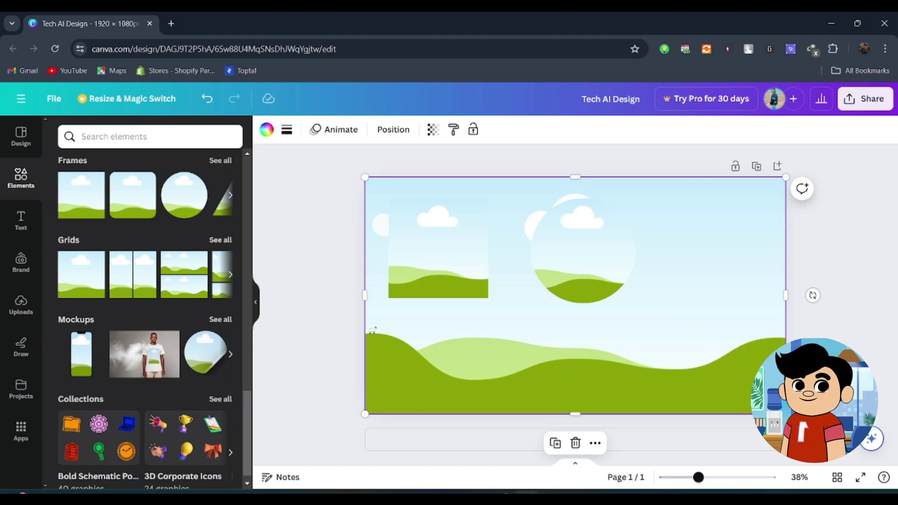
drag(373, 331, 451, 419)
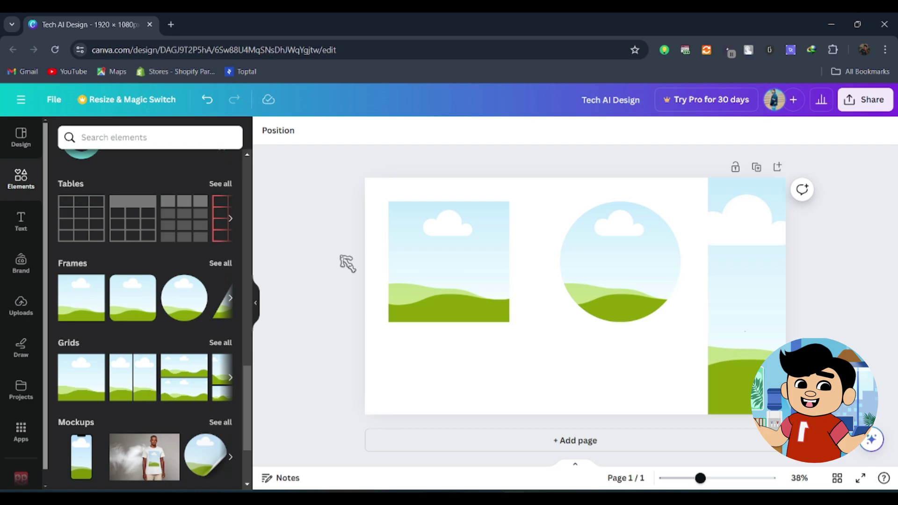
click(447, 300)
click(608, 288)
click(746, 284)
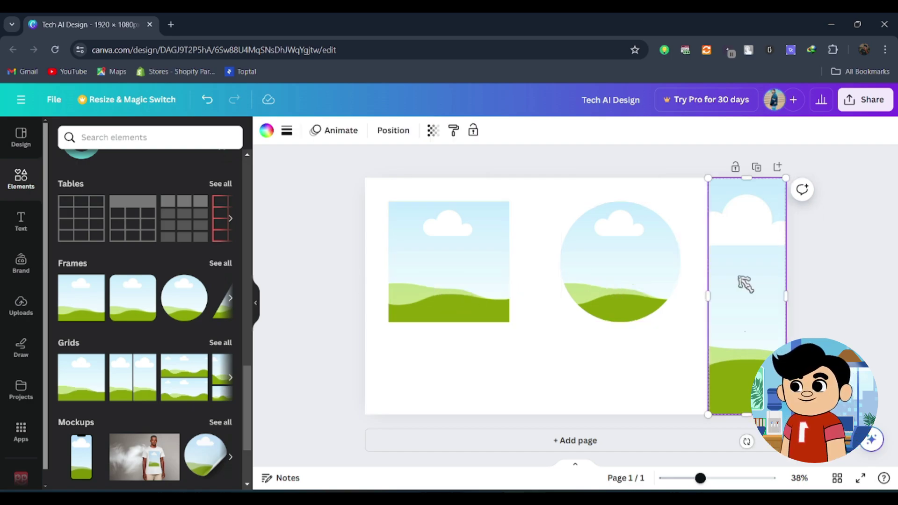
click(474, 271)
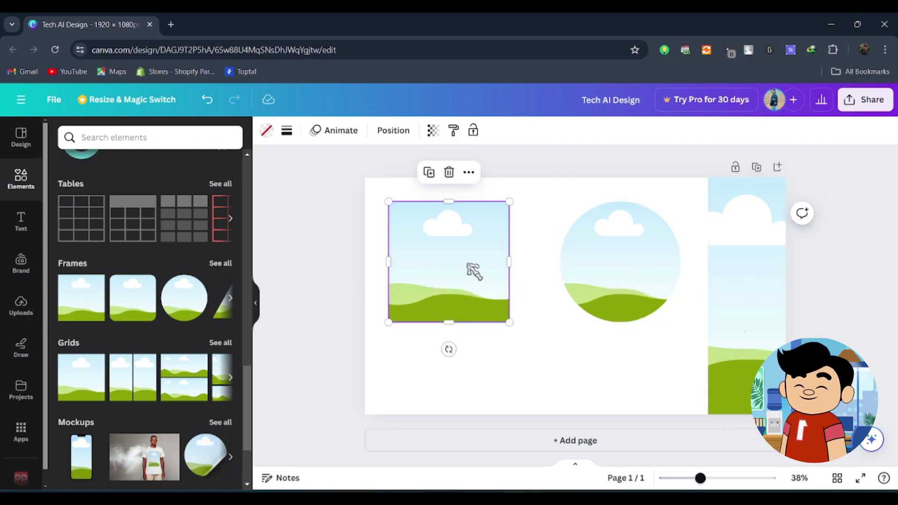
- Search the elements for "backgrounds" and limit the results to photos
click(162, 136)
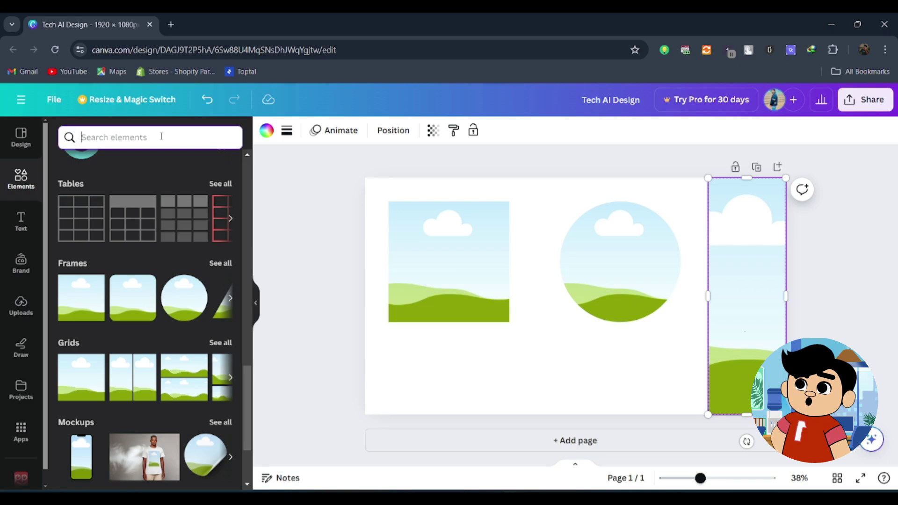
text(backgro)
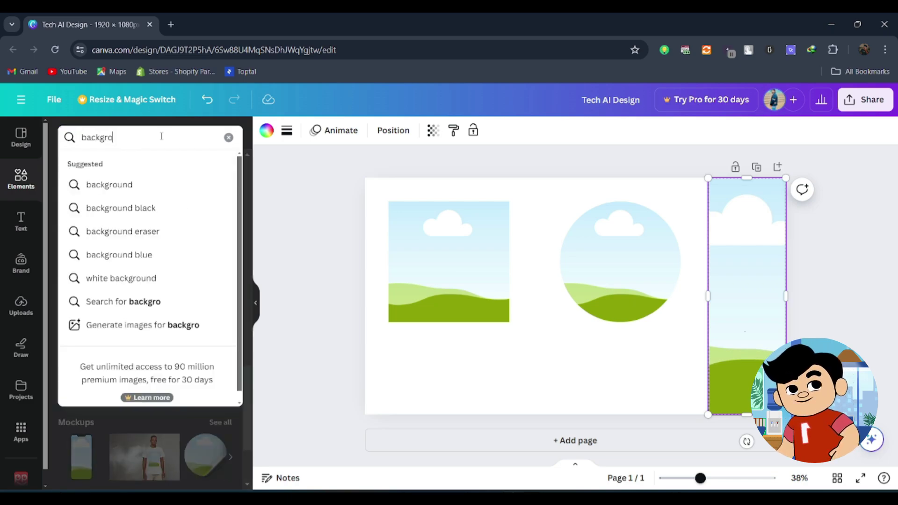
text(unds)
key(Return)
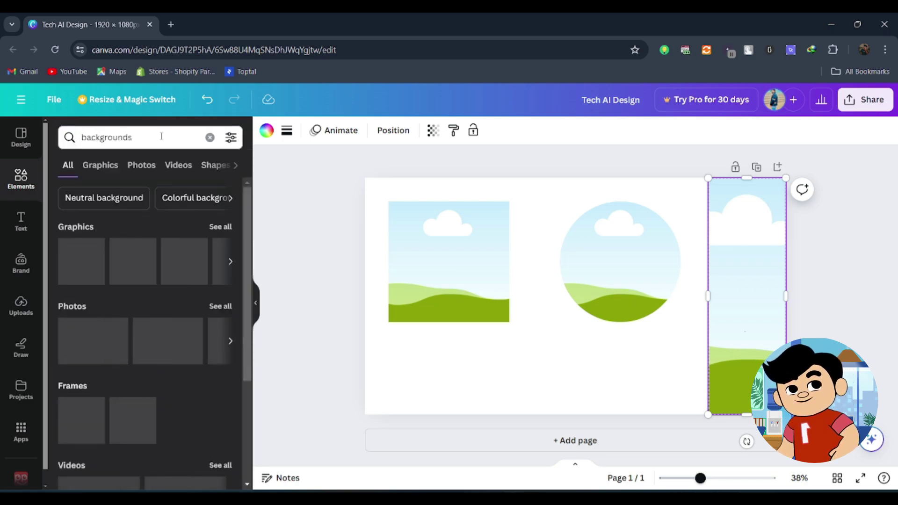
click(144, 170)
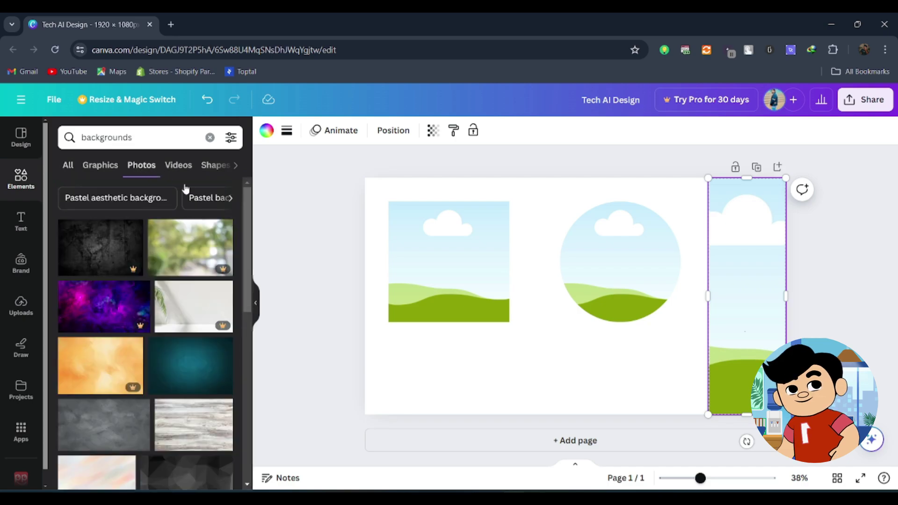
- Add the dark teal background photo to the page and drop it into the square frame
scroll(152, 288, down, 2)
drag(191, 322, 517, 339)
drag(554, 372, 477, 275)
click(374, 304)
scroll(128, 315, down, 4)
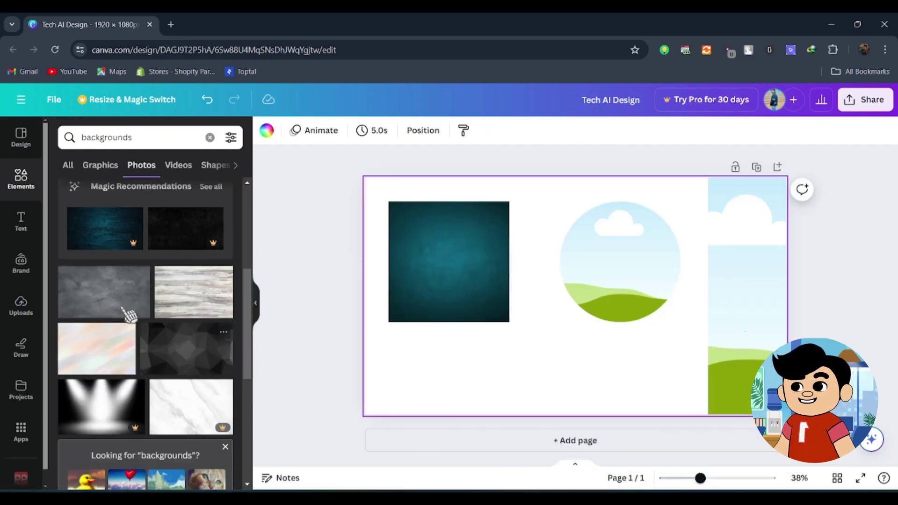
drag(129, 315, 262, 357)
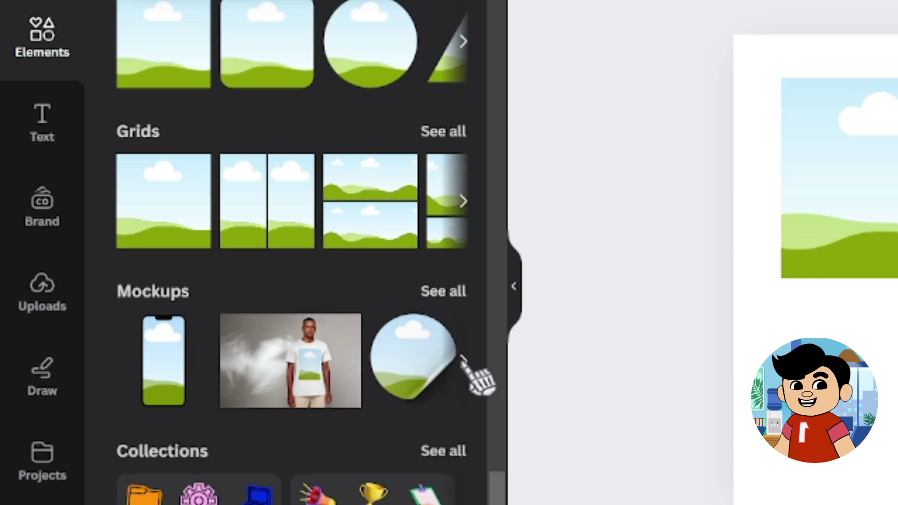
- Look through the mockups offered in the elements library, and clear the selection on the page
click(463, 359)
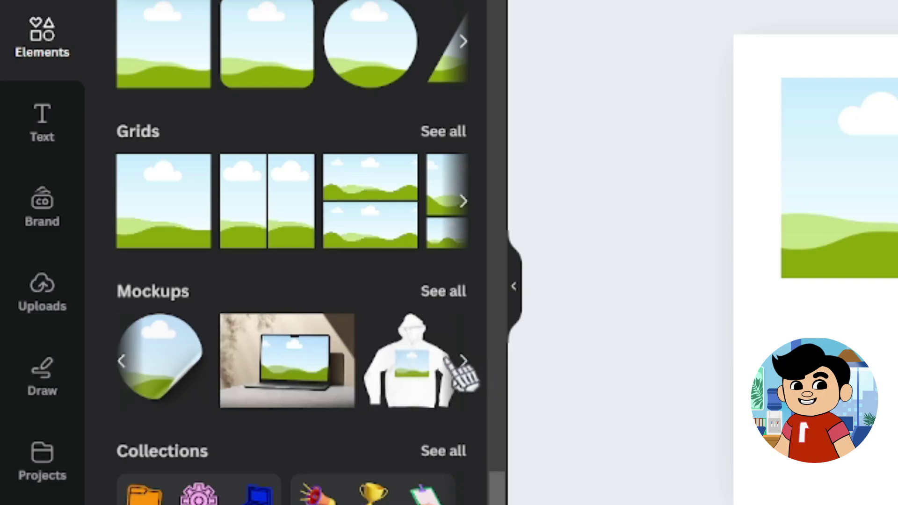
click(461, 361)
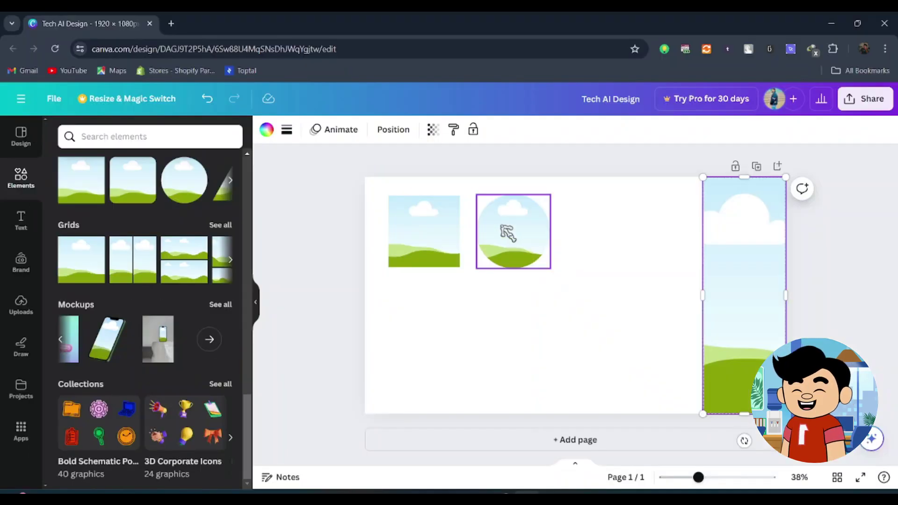
click(409, 165)
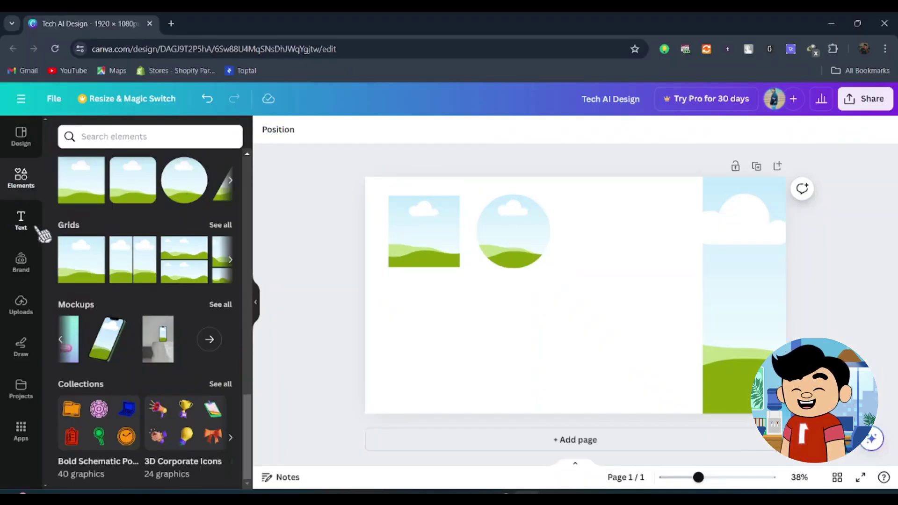
- Add the "Brimston Co." font combination below the frames and replace the word "Brimston" with "Tech AI"
click(21, 222)
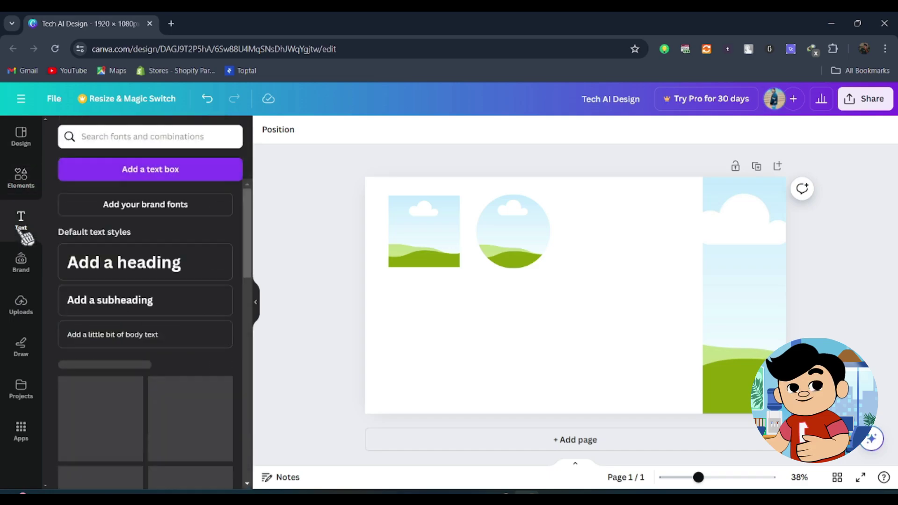
scroll(71, 267, down, 5)
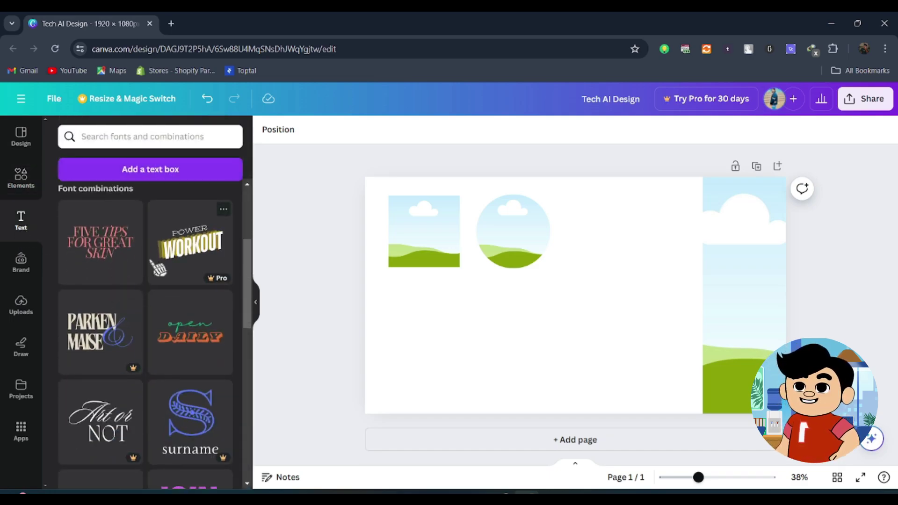
scroll(157, 262, down, 5)
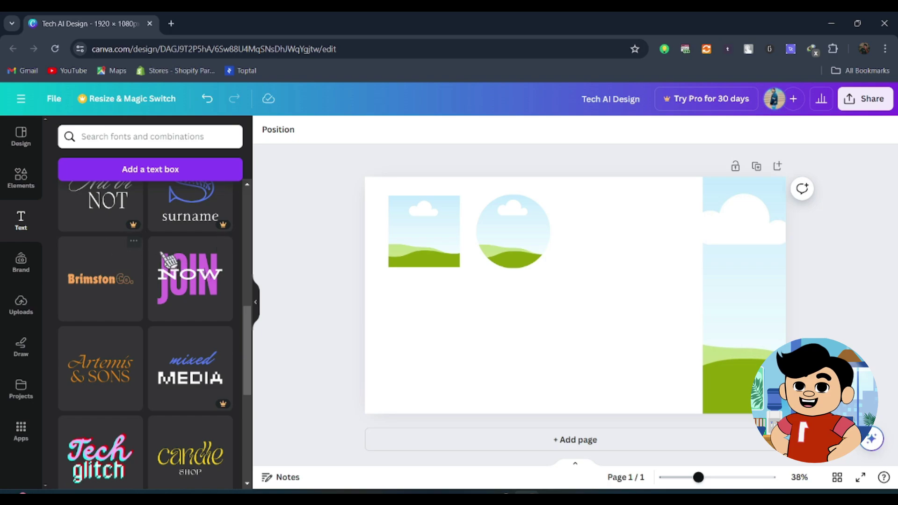
click(122, 286)
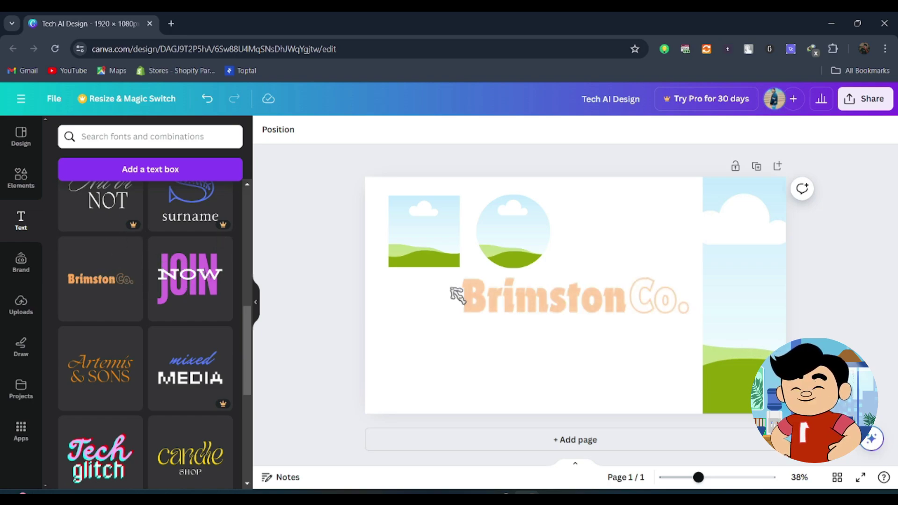
drag(552, 307, 500, 323)
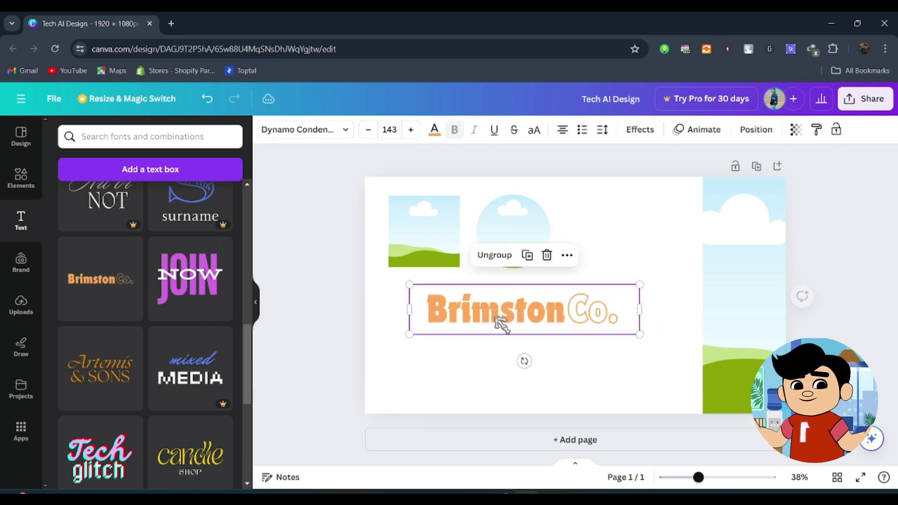
click(500, 323)
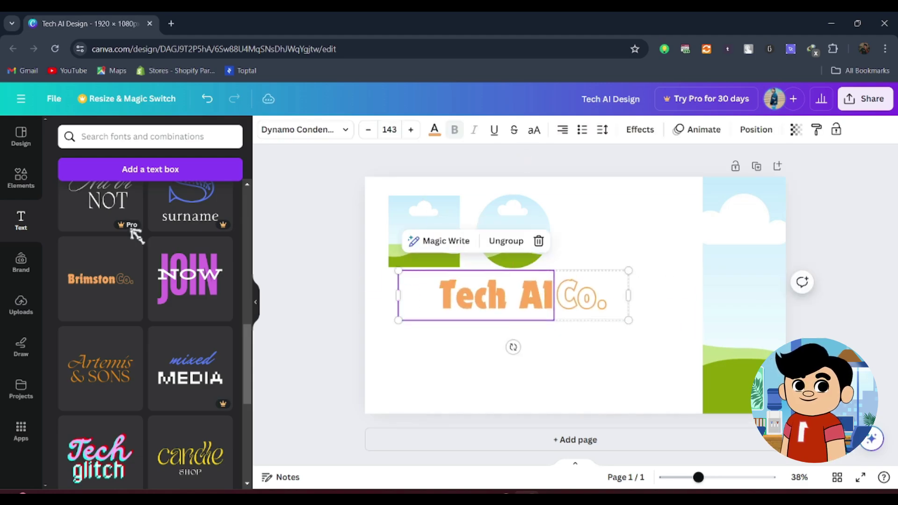
- Add a heading reading "TECH AI" below the orange text and set its font to Cinzel
scroll(140, 262, up, 10)
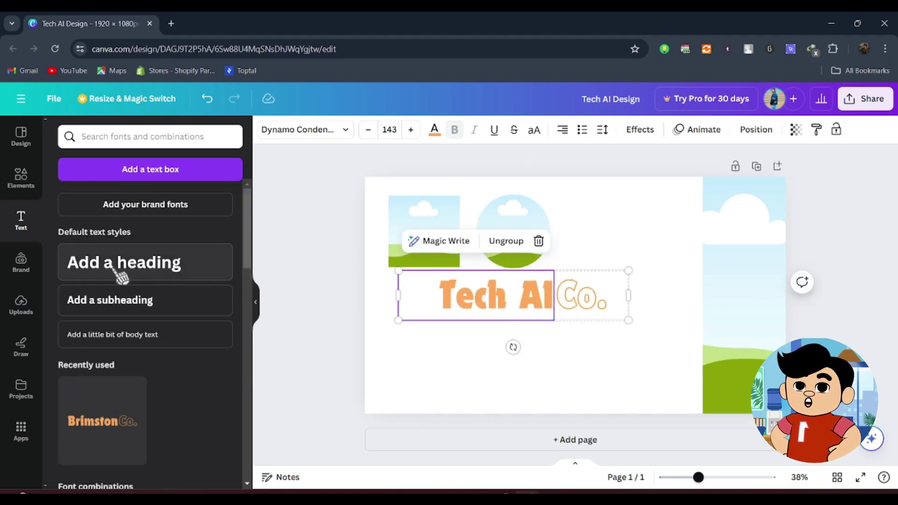
click(122, 277)
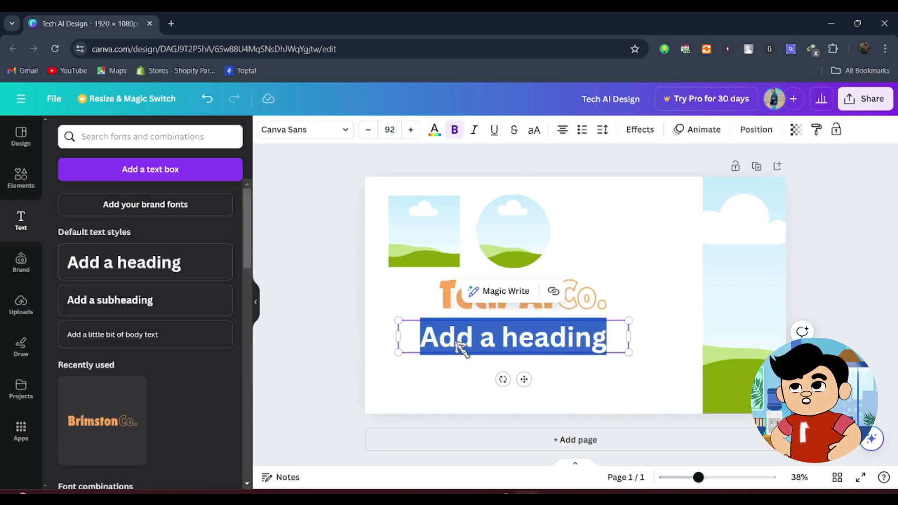
text(TECH AI)
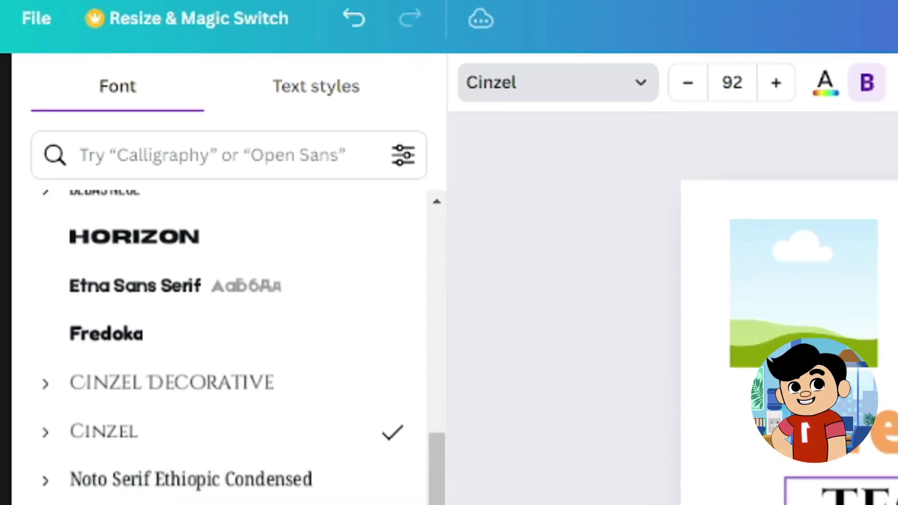
- Raise the heading's font size to 97, and reduce it to 87
click(370, 239)
click(369, 239)
click(370, 239)
click(370, 239)
click(370, 238)
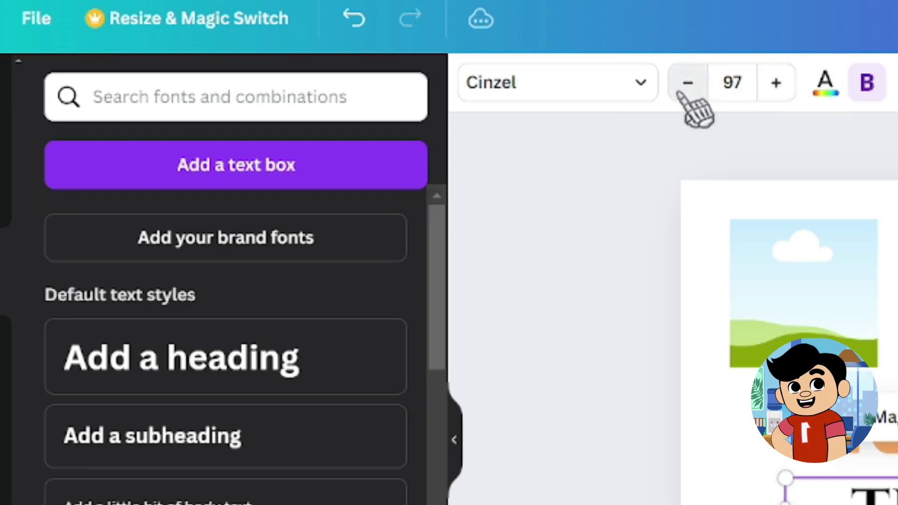
click(681, 92)
click(681, 93)
click(681, 93)
click(681, 93)
- Colour the heading text dark violet from the default solid colours
click(825, 84)
click(190, 229)
scroll(189, 243, down, 1)
click(388, 503)
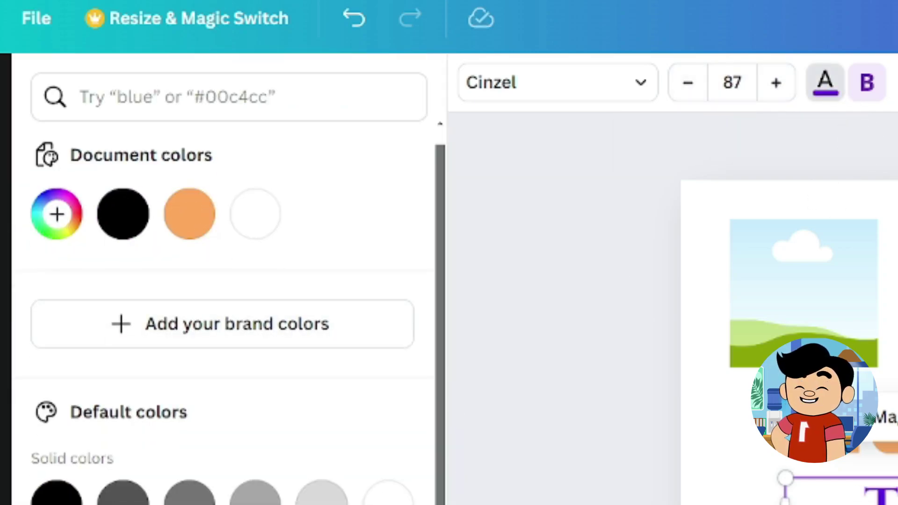
- Pick a darker custom violet for the TECH AI heading's text and try its alignment
click(56, 220)
drag(263, 373, 484, 357)
click(826, 84)
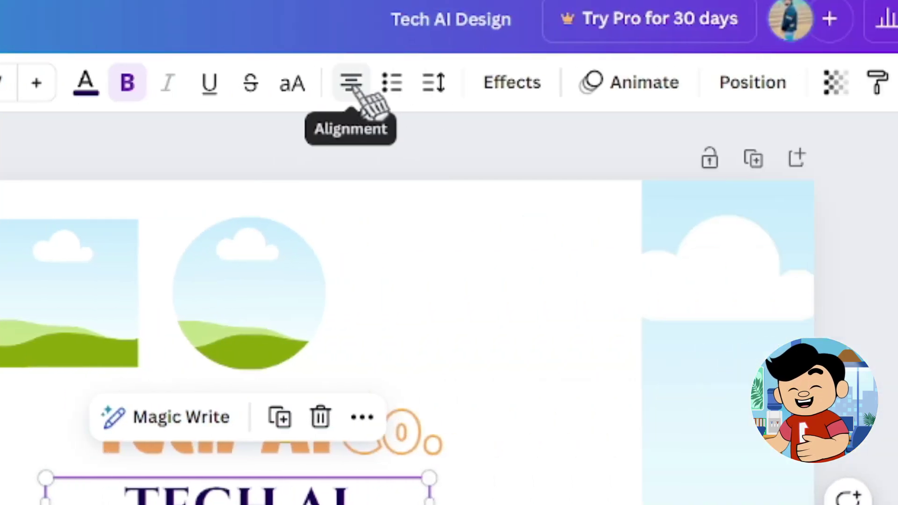
click(356, 87)
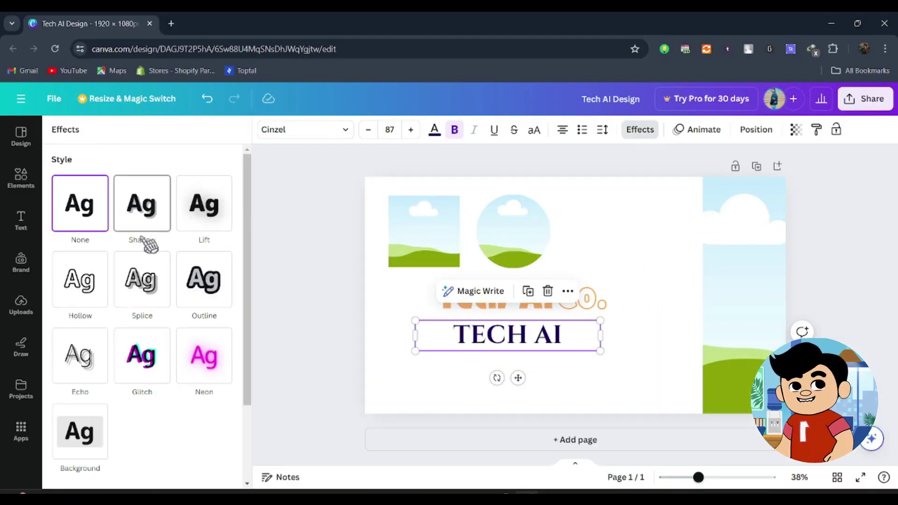
- Apply the Shadow effect to the TECH AI heading and adjust the shadow's direction
click(209, 216)
scroll(531, 358, up, 4)
click(143, 203)
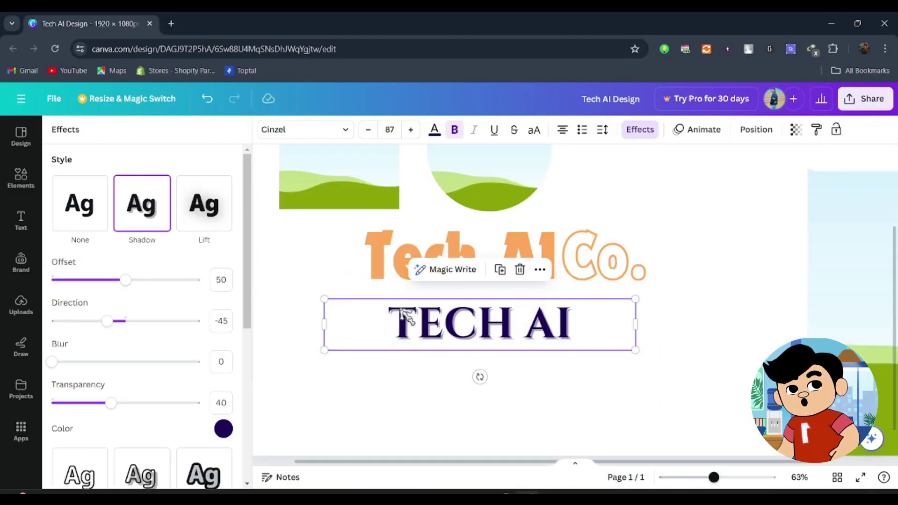
drag(107, 321, 124, 321)
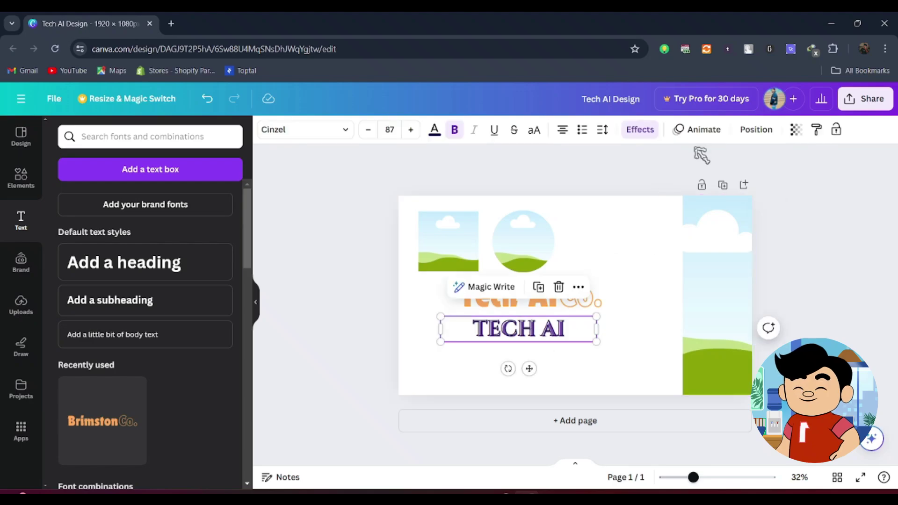
- Look through the text animations and apply the Pan animation to the TECH AI heading
click(708, 136)
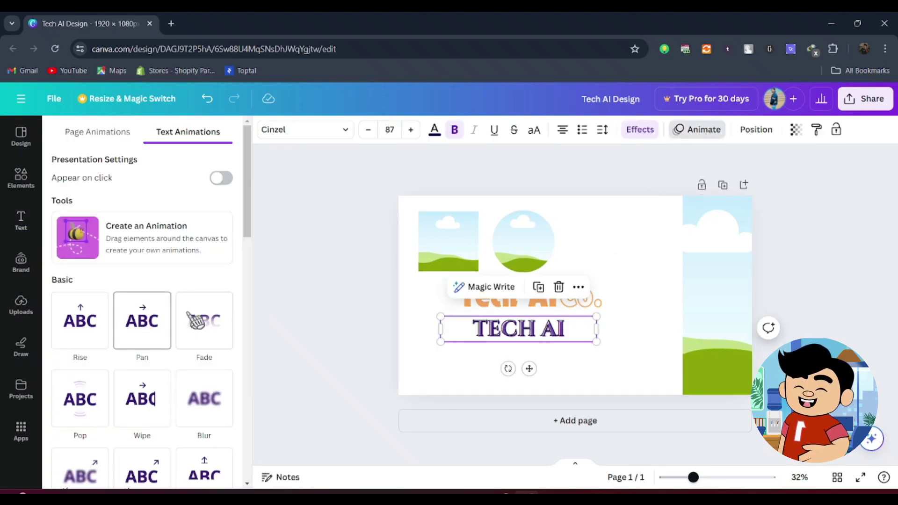
scroll(200, 301, down, 1)
scroll(178, 272, up, 1)
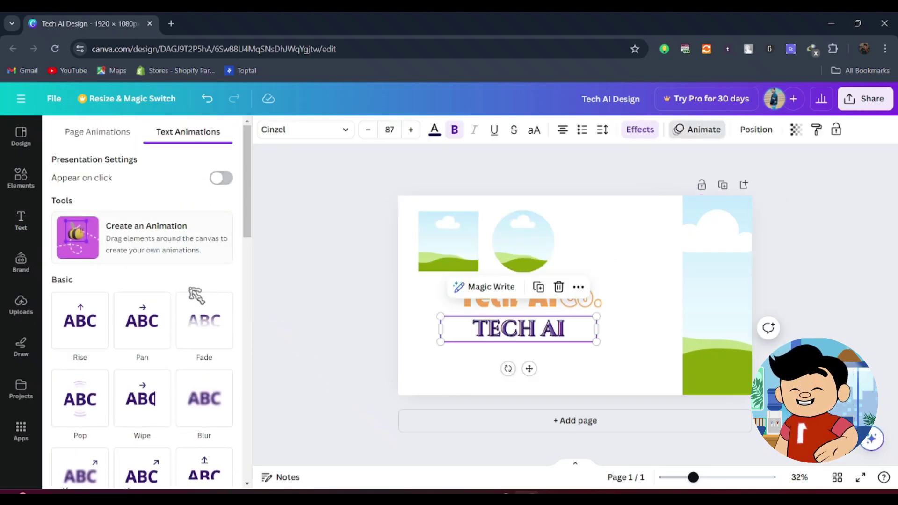
scroll(197, 295, down, 2)
scroll(131, 211, up, 2)
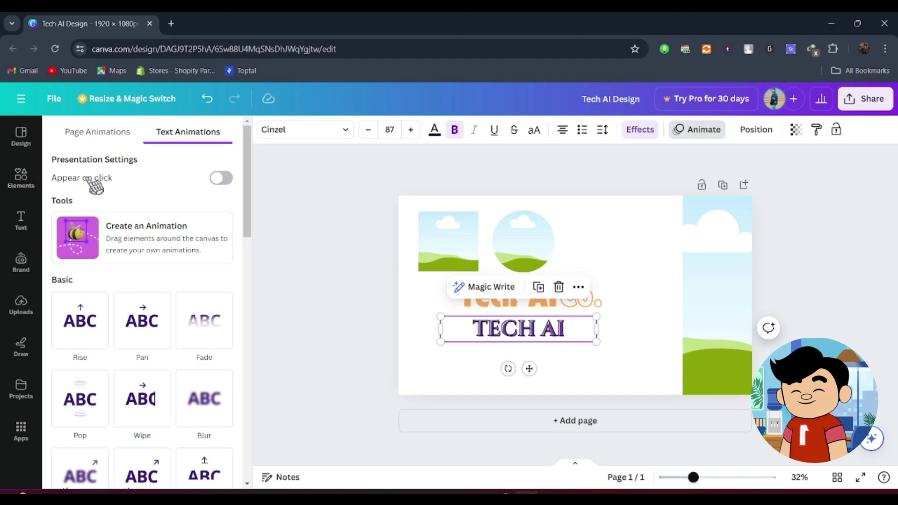
click(143, 321)
- Try aligning the TECH AI heading to the page with Center, Left, Middle, Bottom and Top
click(744, 132)
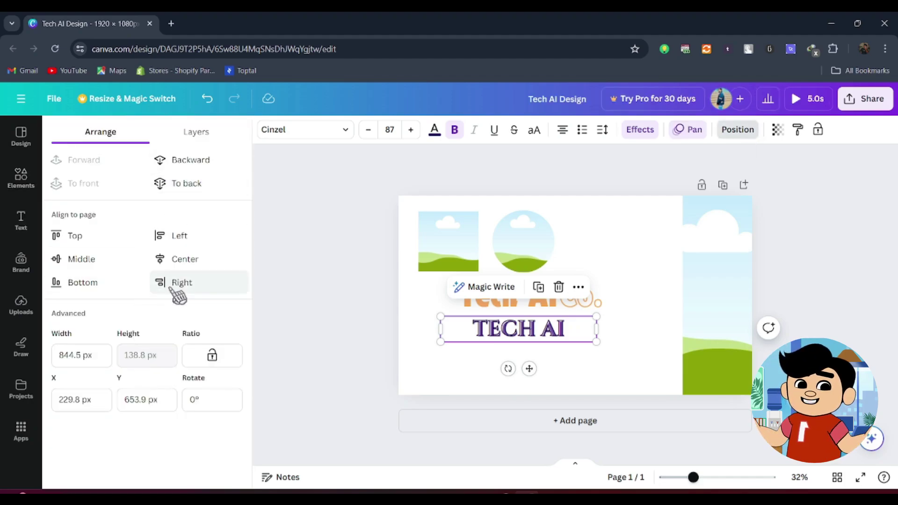
click(187, 258)
click(182, 237)
click(84, 260)
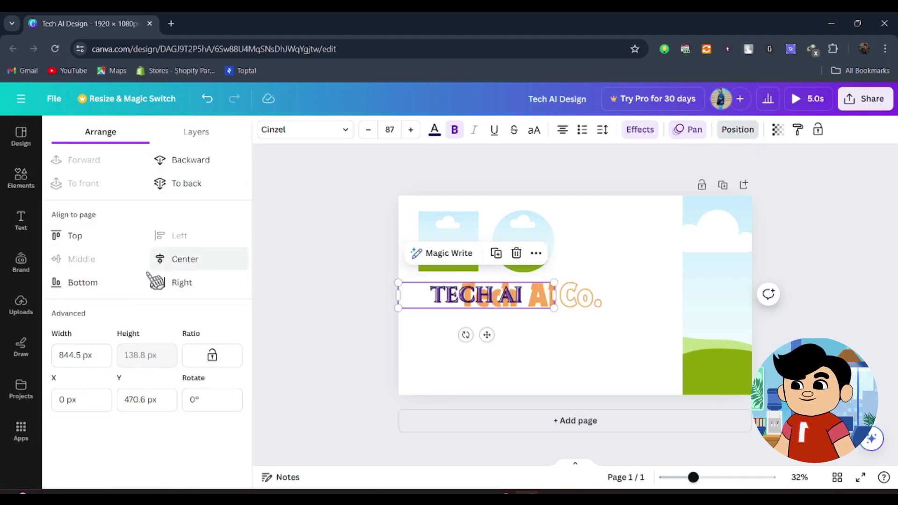
click(85, 284)
click(188, 263)
click(83, 240)
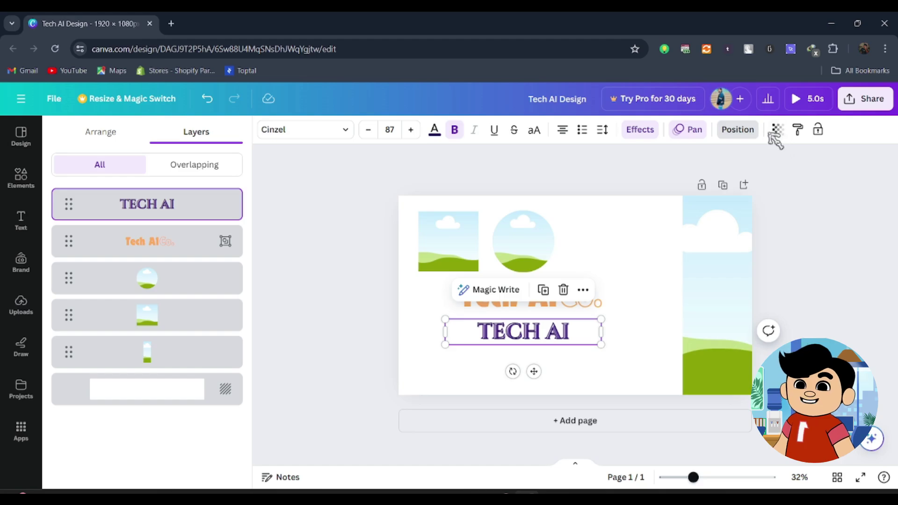
- Adjust the transparency of the TECH AI heading
click(777, 130)
drag(738, 192, 889, 179)
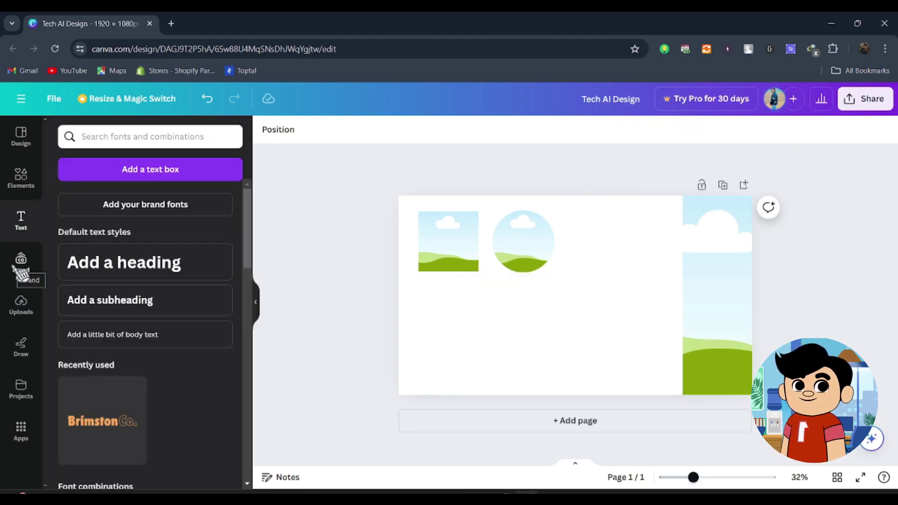
- Look through the Brand Kit sections for logos, colors, fonts, brand voice, photos, graphics and icons
click(21, 273)
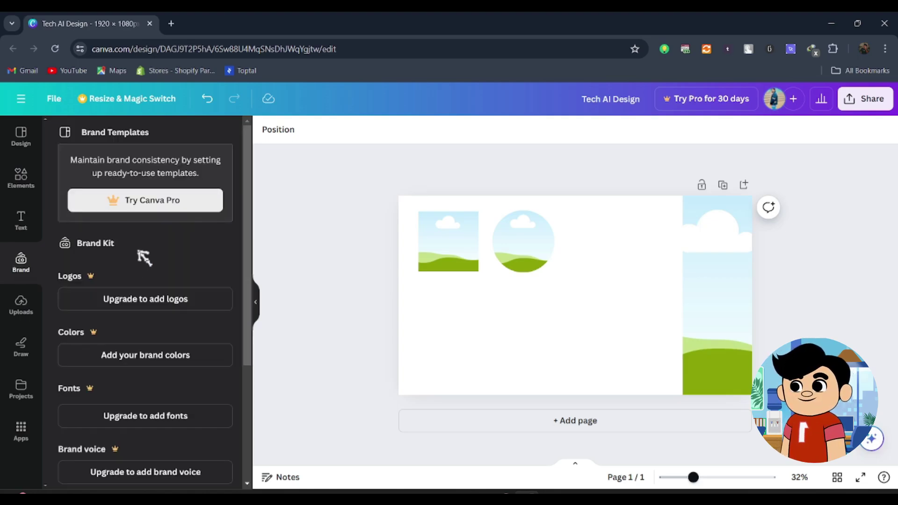
scroll(145, 257, down, 4)
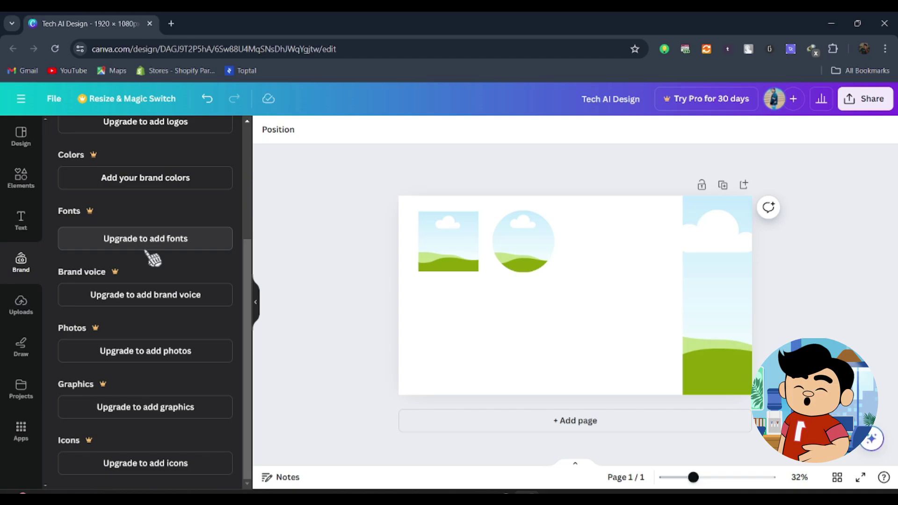
scroll(147, 248, up, 4)
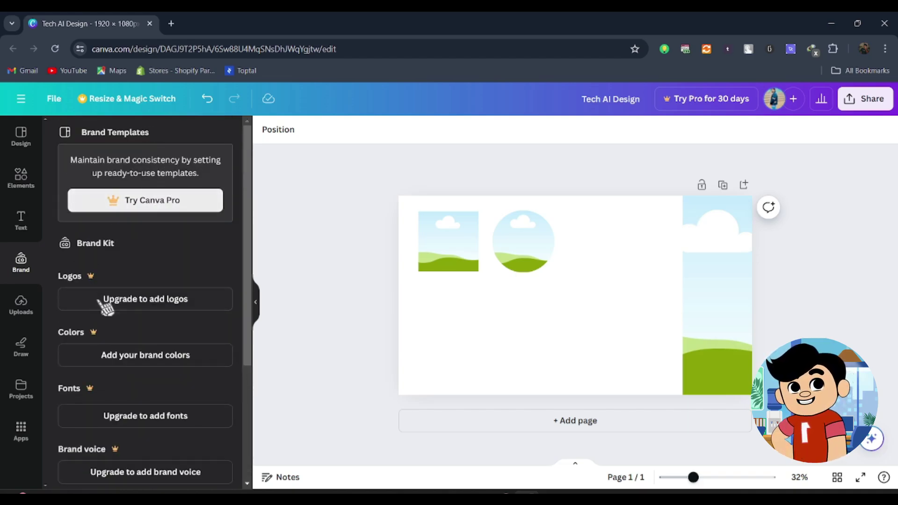
scroll(140, 297, down, 3)
scroll(140, 298, down, 1)
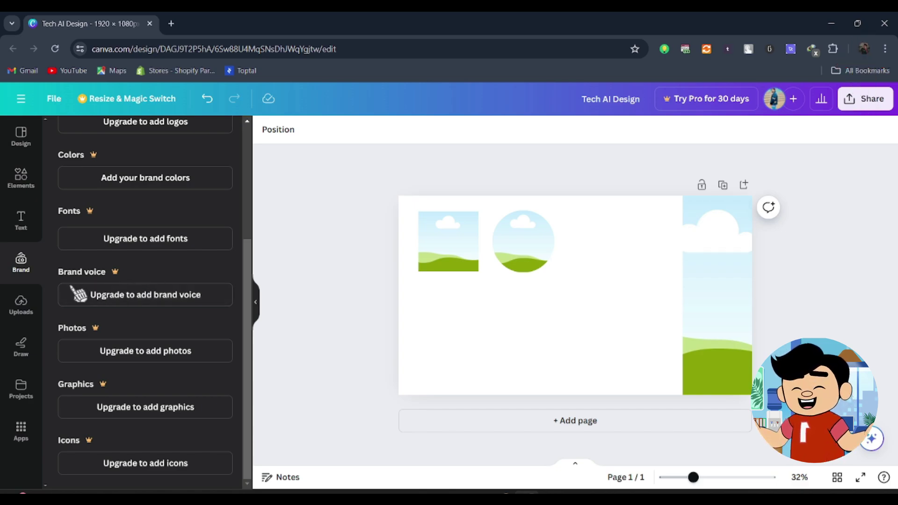
- Upload the image 28374 from the Downloads folder and dismiss the Background Remover promotion
click(24, 314)
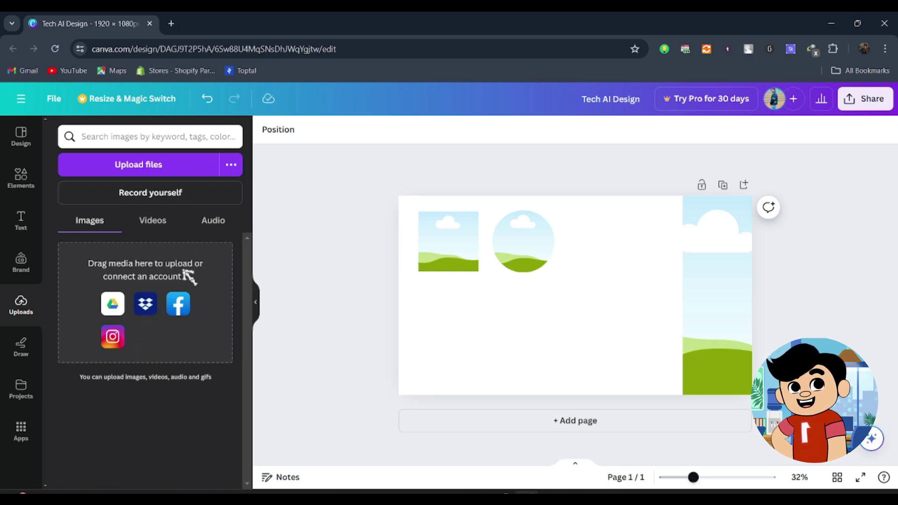
click(92, 218)
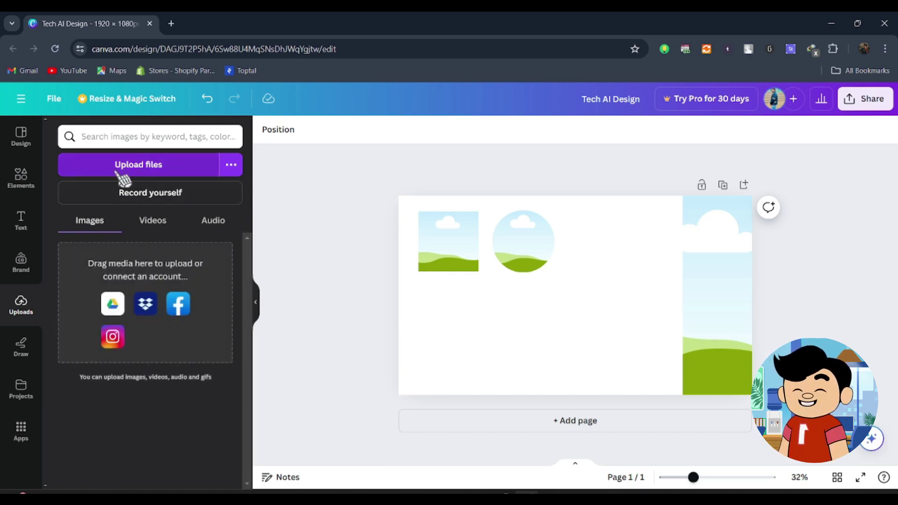
click(133, 171)
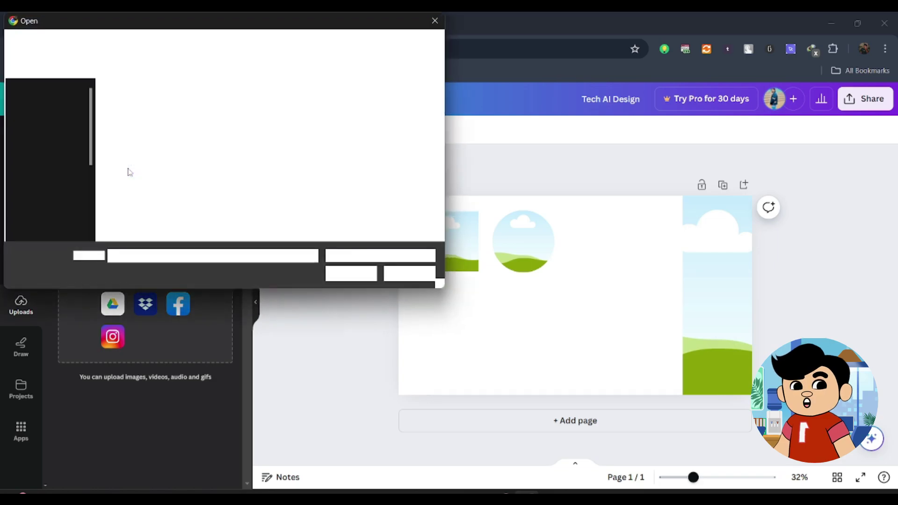
click(67, 150)
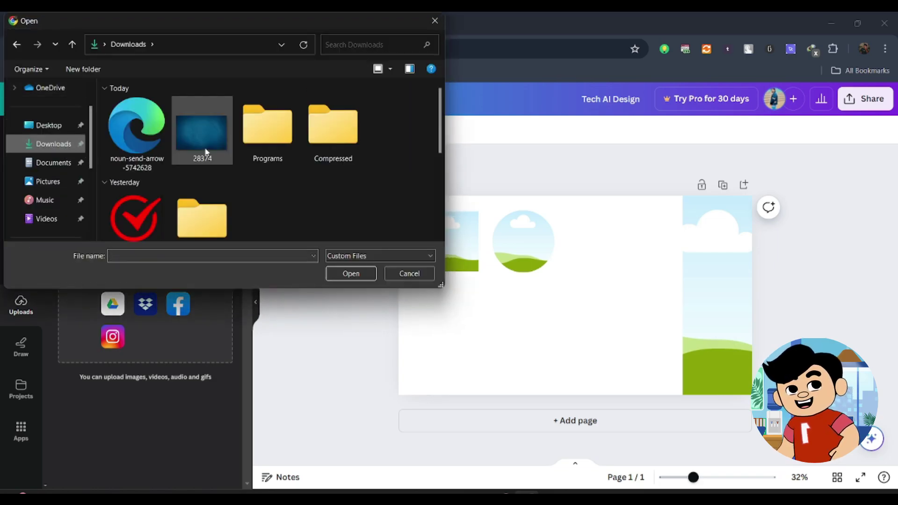
click(201, 143)
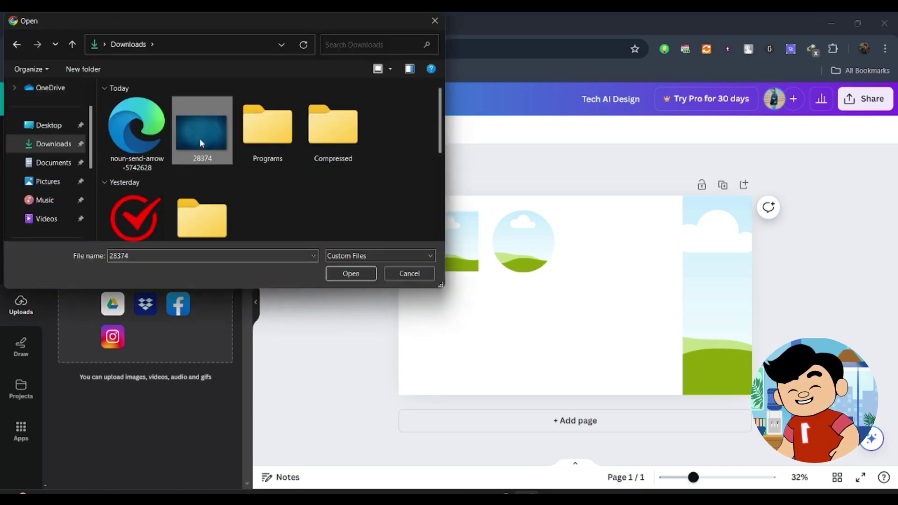
click(338, 273)
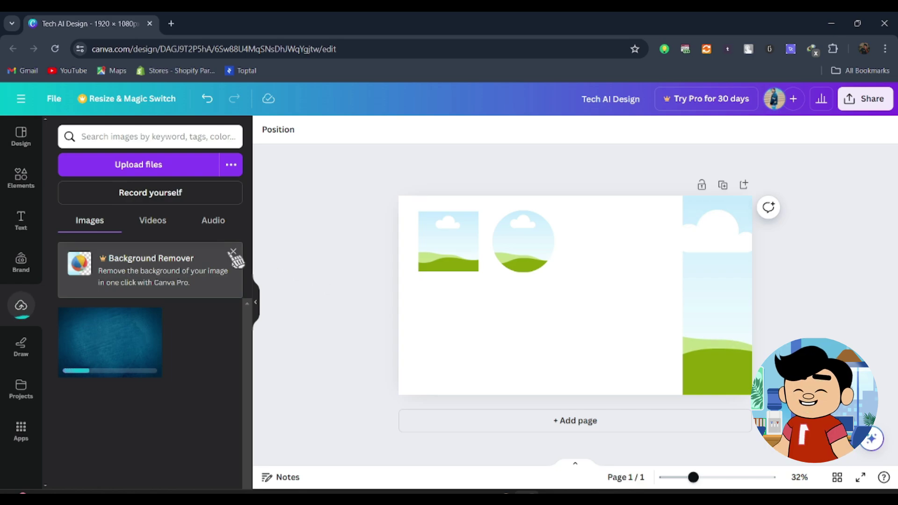
click(233, 251)
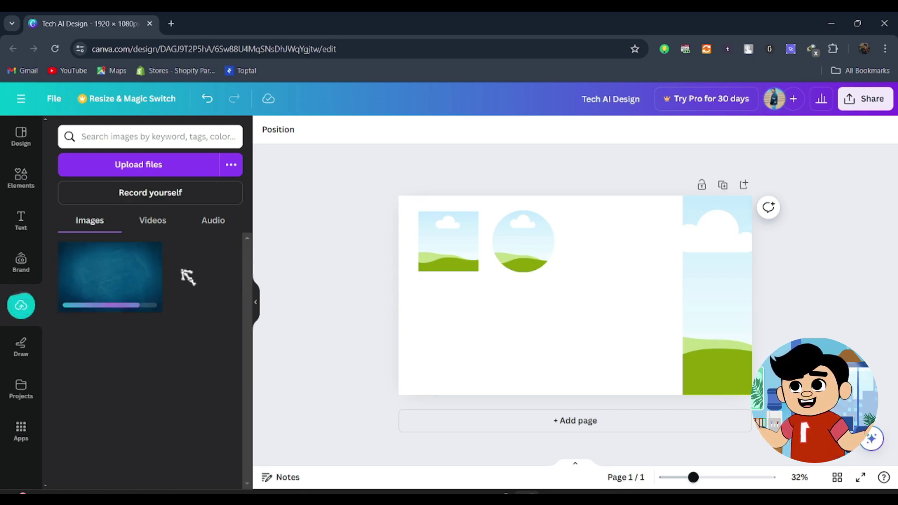
- Place the uploaded blue image below the small frames, shrink it and move it onto the tall landscape frame
drag(126, 296, 470, 303)
drag(530, 326, 529, 319)
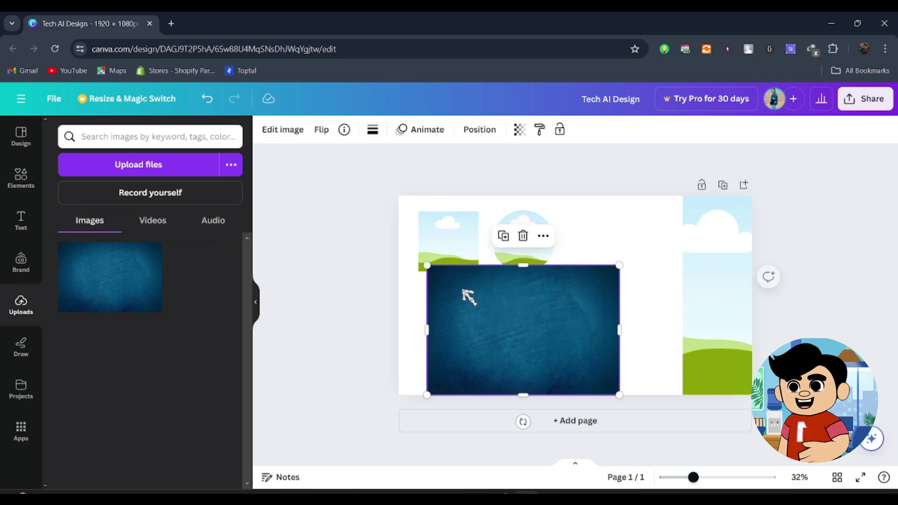
drag(428, 265, 505, 301)
drag(556, 327, 684, 313)
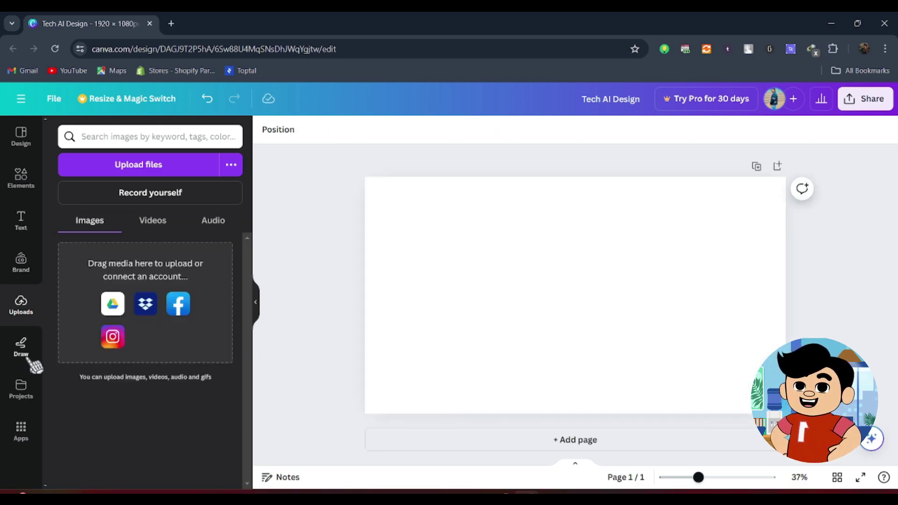
- Draw freehand blue loops and lines across the blank page with the Pen
click(27, 358)
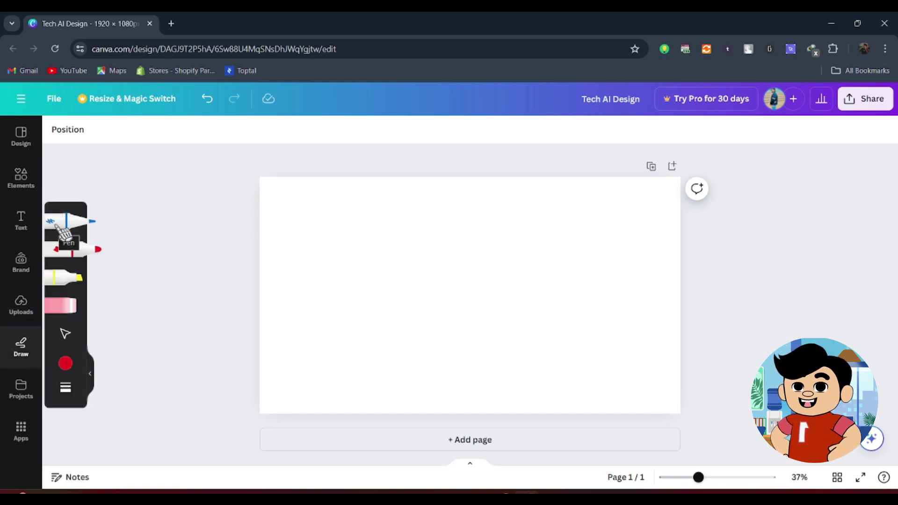
click(70, 234)
drag(354, 233, 420, 241)
drag(503, 254, 446, 336)
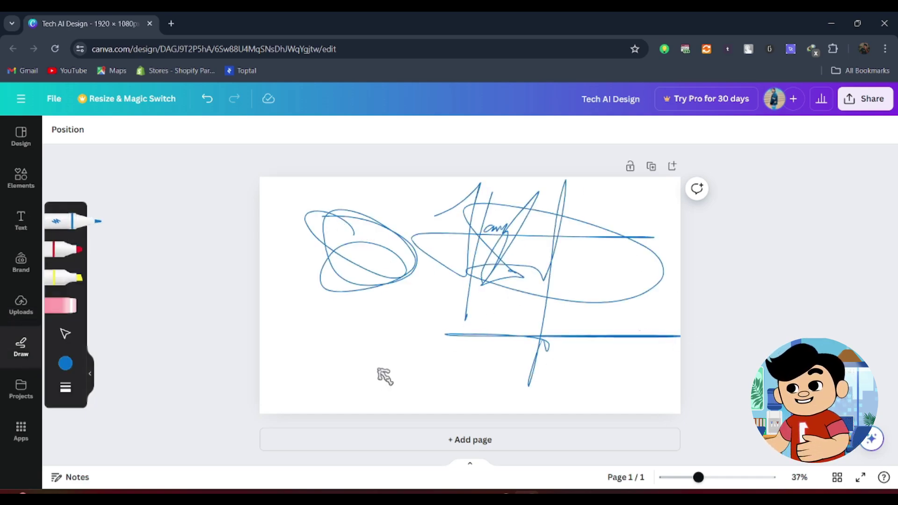
- Draw a red stroke in the lower part of the page with the Marker and try the highlighter and eraser
click(68, 249)
mouse_move(372, 348)
mouse_down()
mouse_move(338, 330)
mouse_move(552, 315)
mouse_move(328, 346)
mouse_up()
click(70, 277)
click(61, 306)
- Try another marker stroke and undo it, and delete the drawings from the page
click(68, 250)
drag(449, 234, 461, 365)
key(ctrl+z)
mouse_move(305, 291)
mouse_down()
mouse_move(469, 294)
mouse_move(292, 325)
mouse_up()
click(66, 332)
key(Delete)
- Draw a large red oval in the middle of the page with the Marker, and slightly shrink and reposition it
click(67, 249)
drag(394, 241, 495, 223)
drag(540, 248, 483, 253)
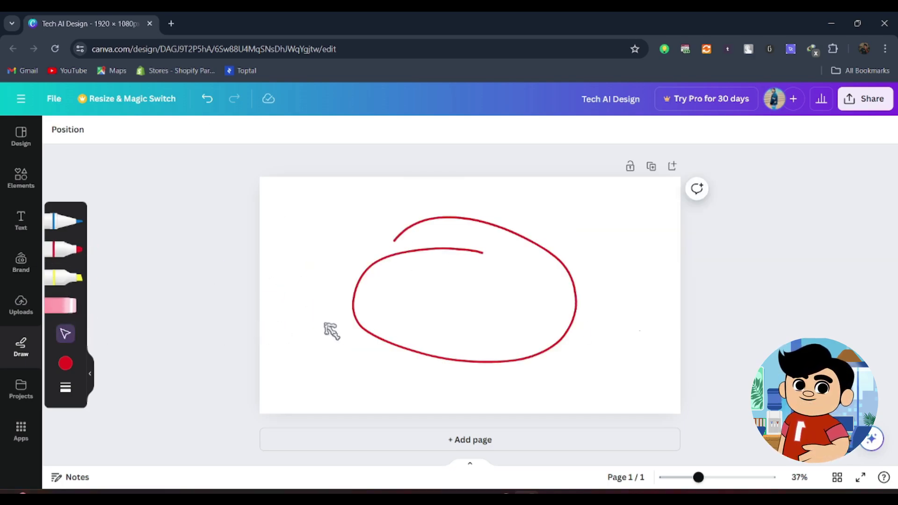
mouse_move(394, 325)
mouse_down()
mouse_move(323, 324)
mouse_move(502, 323)
mouse_up()
drag(688, 361, 665, 348)
mouse_move(578, 303)
mouse_down()
mouse_move(440, 297)
mouse_move(472, 318)
mouse_up()
- Set the marker colour to purple and draw freehand shapes and lines over and around the red oval
click(67, 250)
click(66, 364)
click(155, 354)
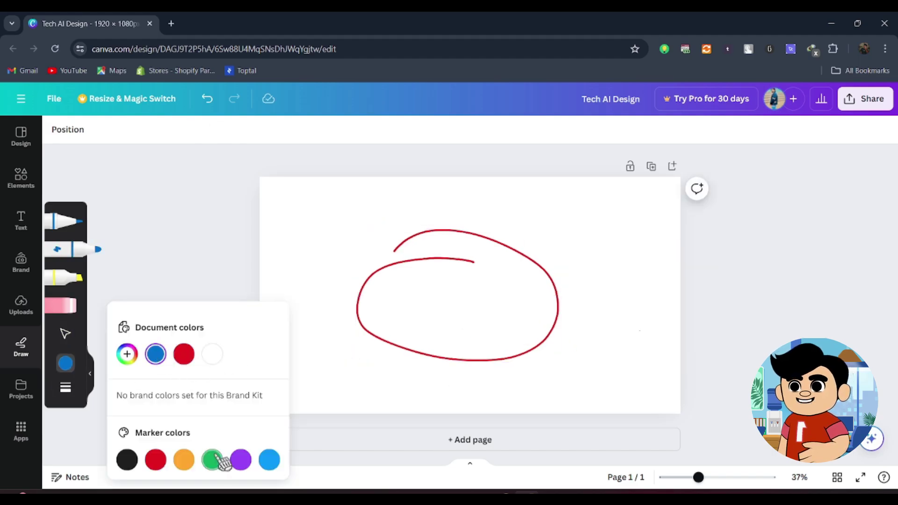
click(241, 460)
drag(375, 232, 544, 253)
drag(327, 232, 299, 283)
drag(398, 314, 544, 262)
drag(389, 296, 550, 298)
drag(487, 314, 594, 315)
drag(596, 208, 566, 379)
drag(519, 363, 622, 364)
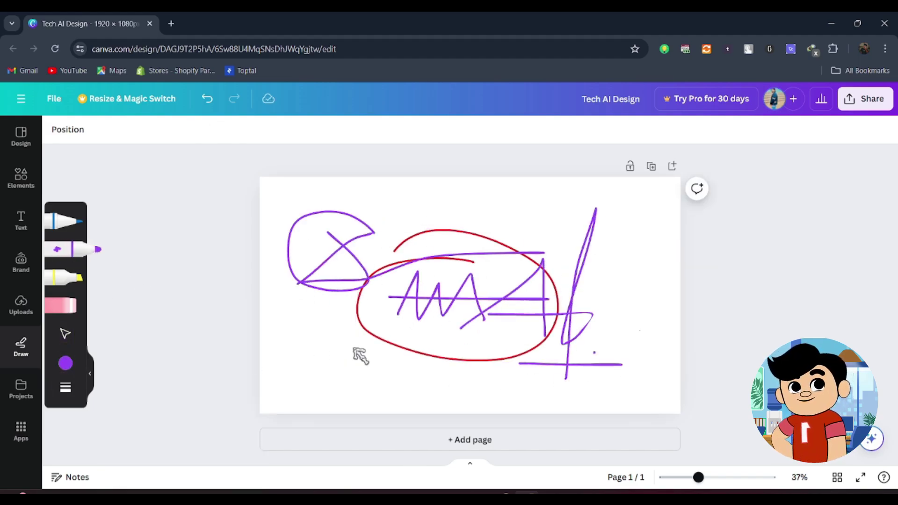
- Set the marker weight to 100 and paint thick purple strokes across the page
click(65, 387)
drag(120, 401, 228, 401)
drag(299, 335, 374, 386)
mouse_move(591, 327)
mouse_down()
mouse_move(545, 299)
mouse_move(592, 328)
mouse_up()
- Set the marker transparency to 18 and paint more strokes over the lower part of the page
click(66, 387)
drag(227, 447, 133, 447)
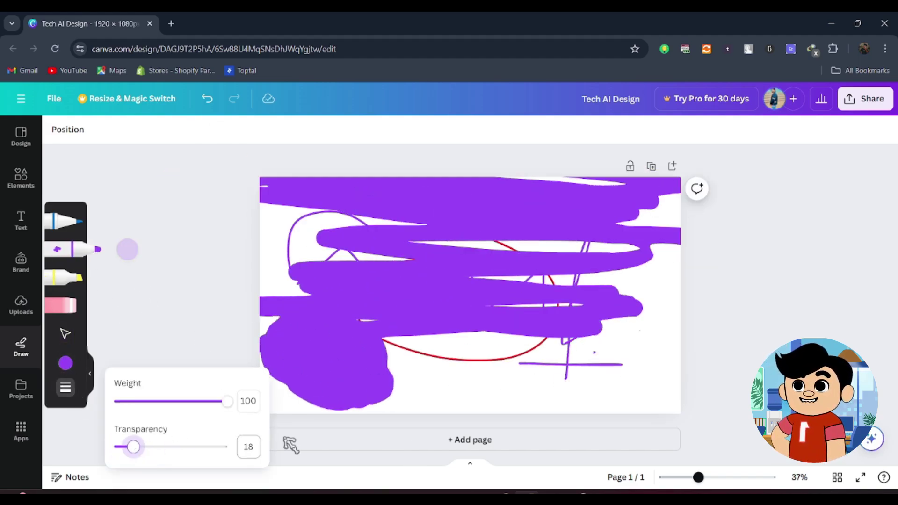
drag(393, 400, 345, 300)
drag(426, 360, 529, 398)
- Browse your projects and delete the 1080 x 1350 px Untitled Design listed beside Tech AI Design
click(21, 389)
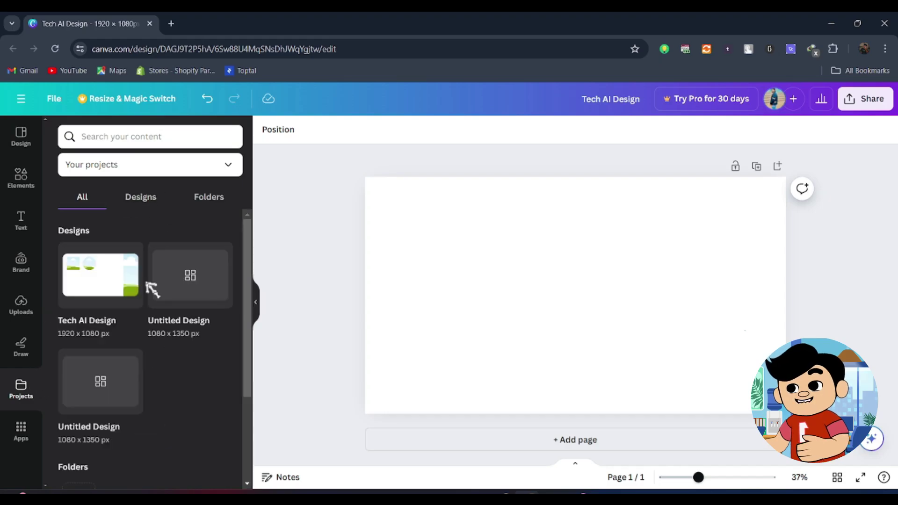
scroll(177, 340, down, 3)
scroll(116, 351, up, 3)
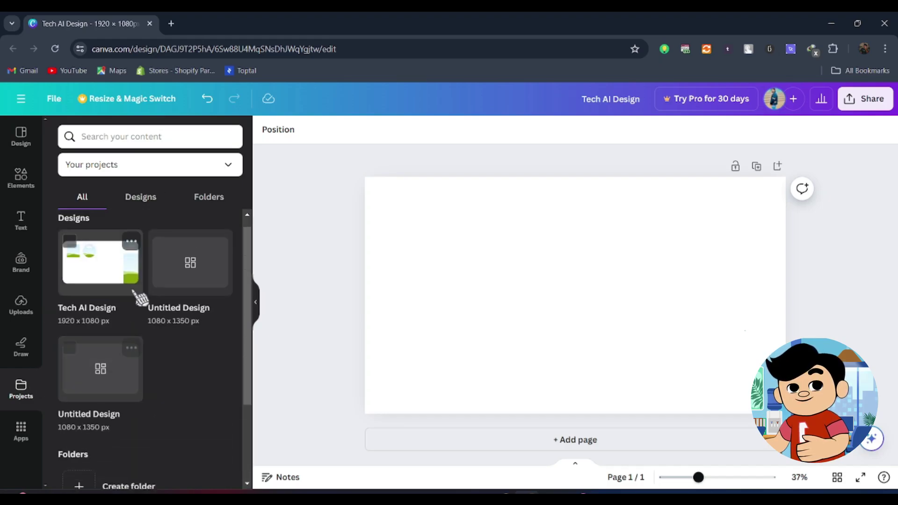
click(220, 253)
click(244, 389)
click(173, 466)
key(Return)
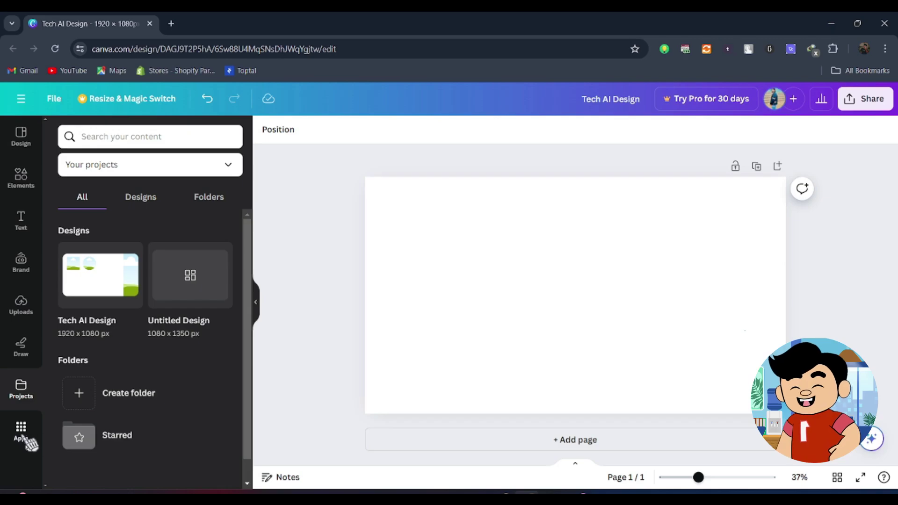
- Browse the Canva apps on offer, including the popular and AI-powered ones
click(25, 435)
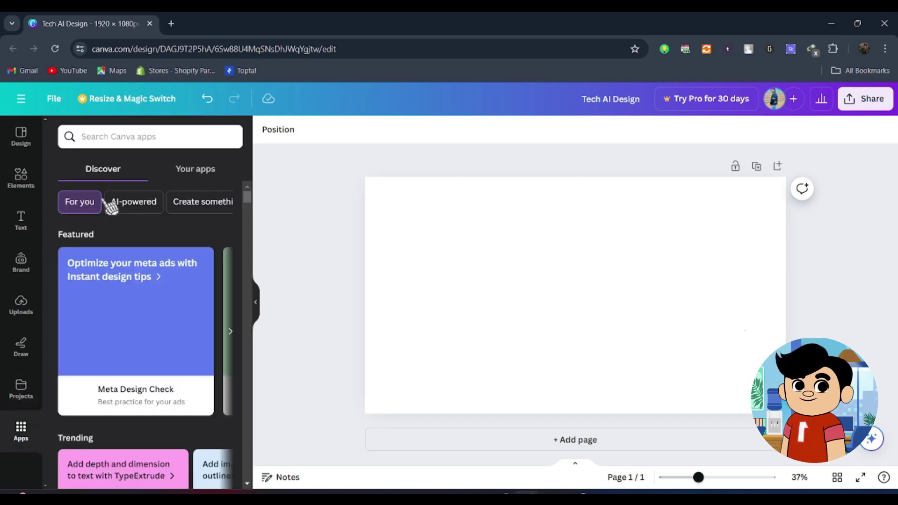
scroll(189, 255, down, 1)
scroll(190, 255, down, 10)
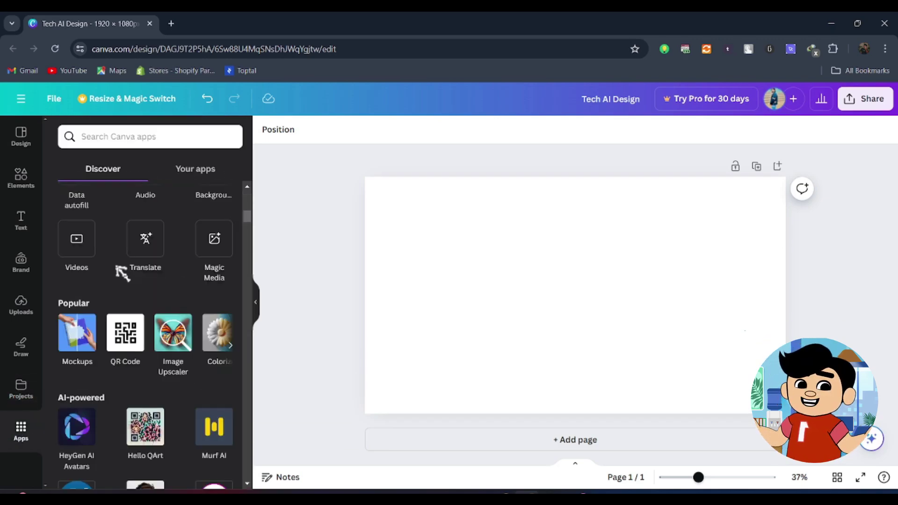
- Open the Puppetry app from the AI-powered apps and start creating a presenter
scroll(133, 268, down, 5)
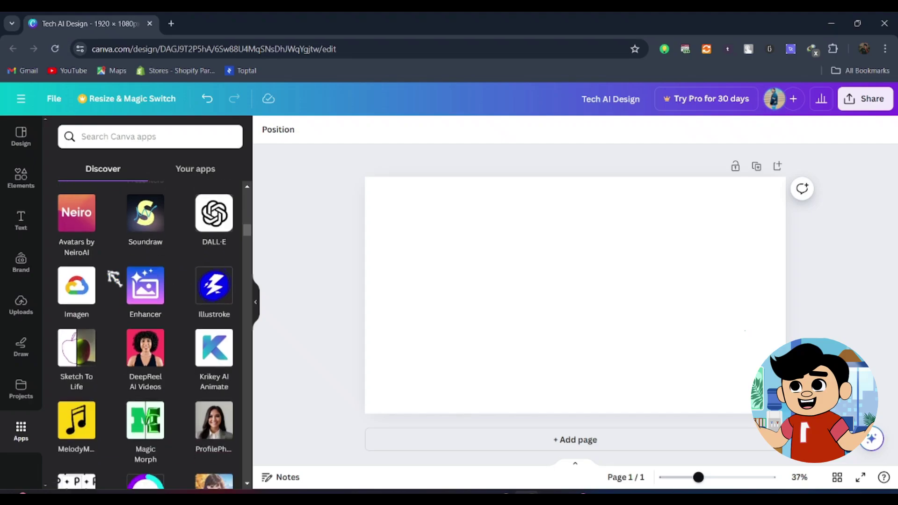
scroll(149, 283, down, 4)
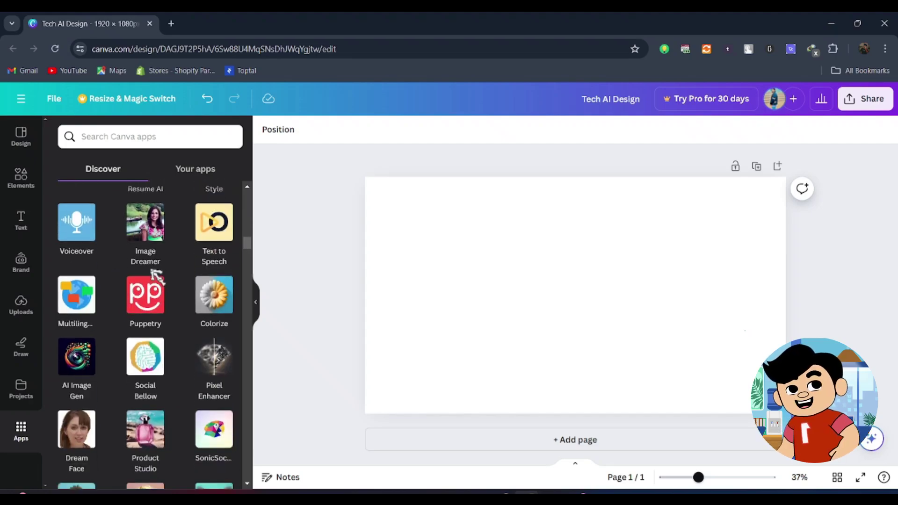
scroll(154, 277, down, 1)
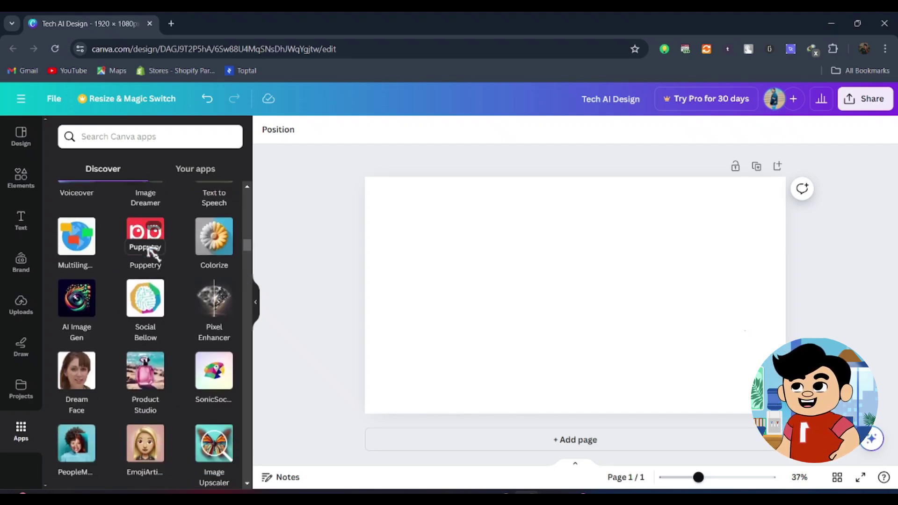
click(156, 239)
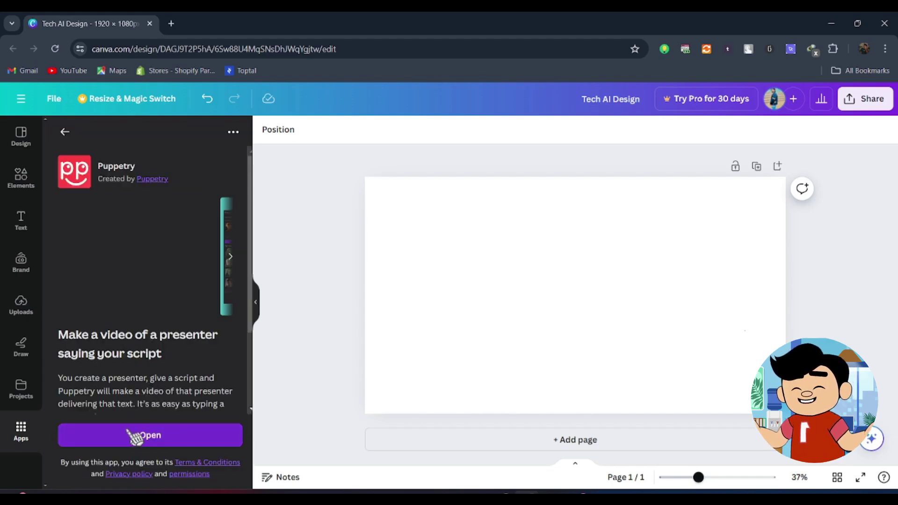
click(147, 435)
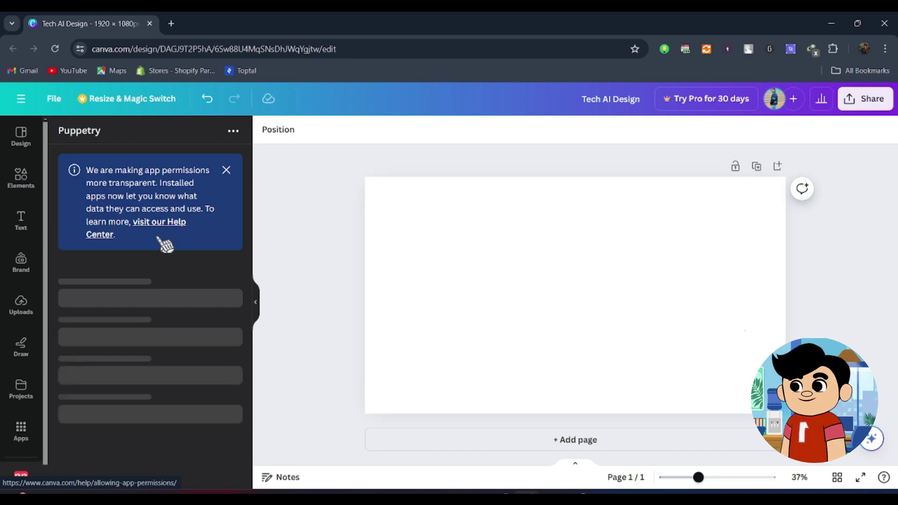
click(227, 170)
click(226, 226)
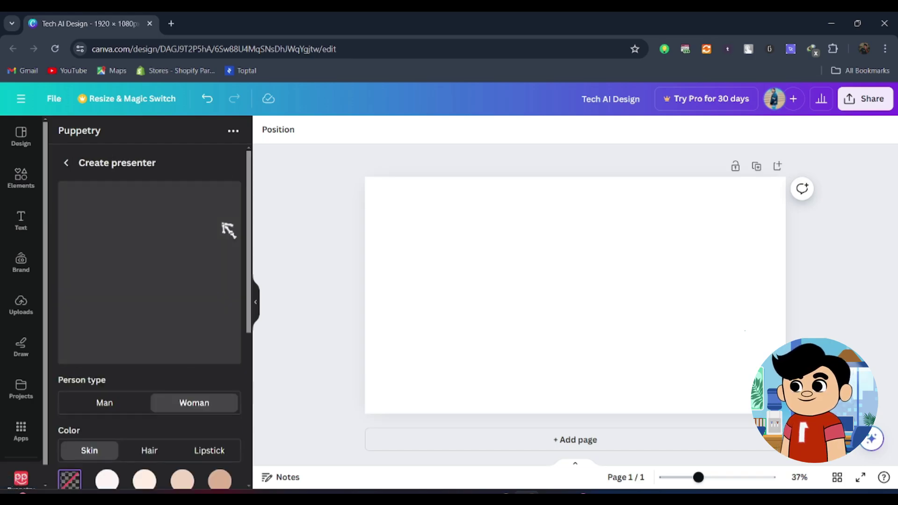
- Set the presenter's person type to Man and review the color, origin, fashion style and face style options
scroll(109, 229, down, 4)
click(109, 229)
scroll(171, 370, up, 3)
scroll(185, 441, down, 5)
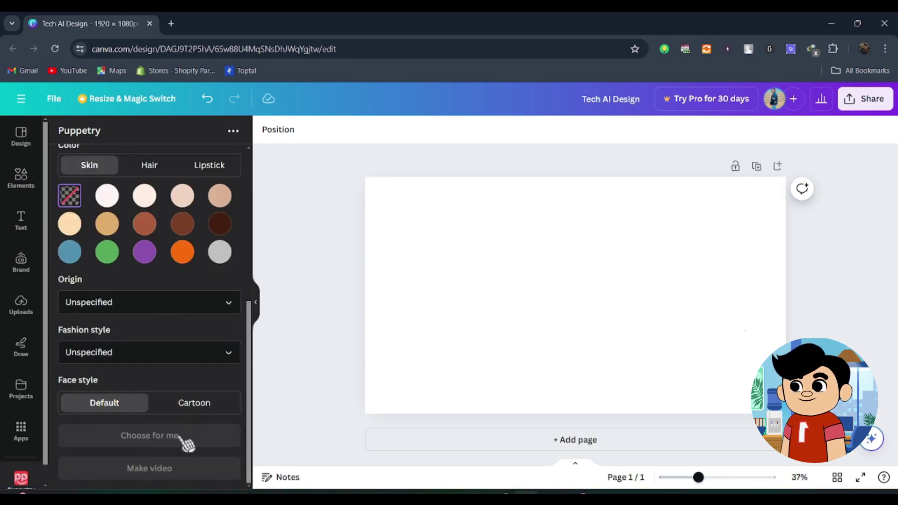
scroll(205, 187, up, 5)
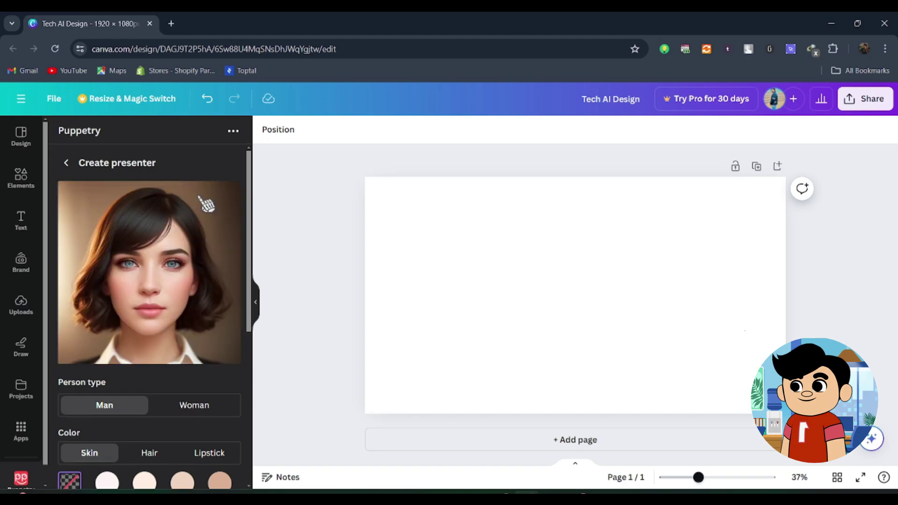
scroll(206, 203, down, 4)
scroll(183, 307, up, 1)
scroll(196, 286, up, 2)
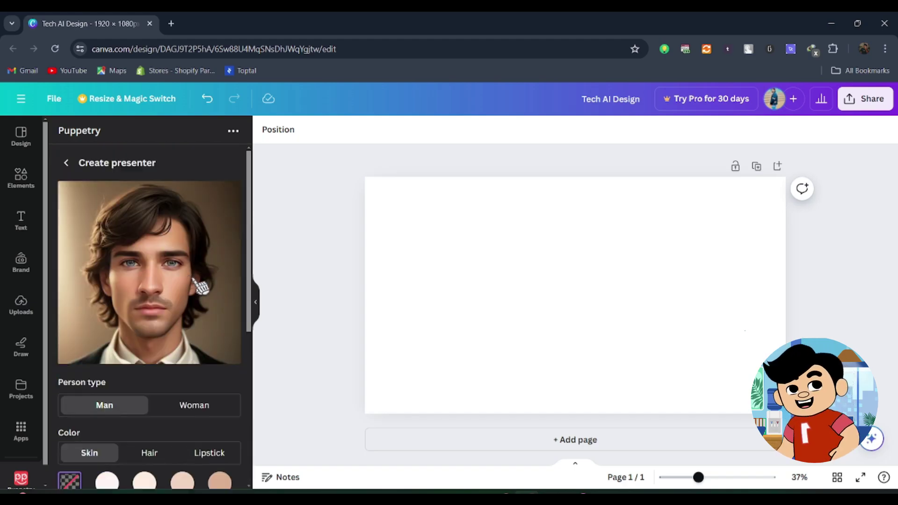
scroll(187, 266, down, 1)
- Try the man's presenter portrait enlarged at the centre of the page and delete it
drag(176, 247, 290, 232)
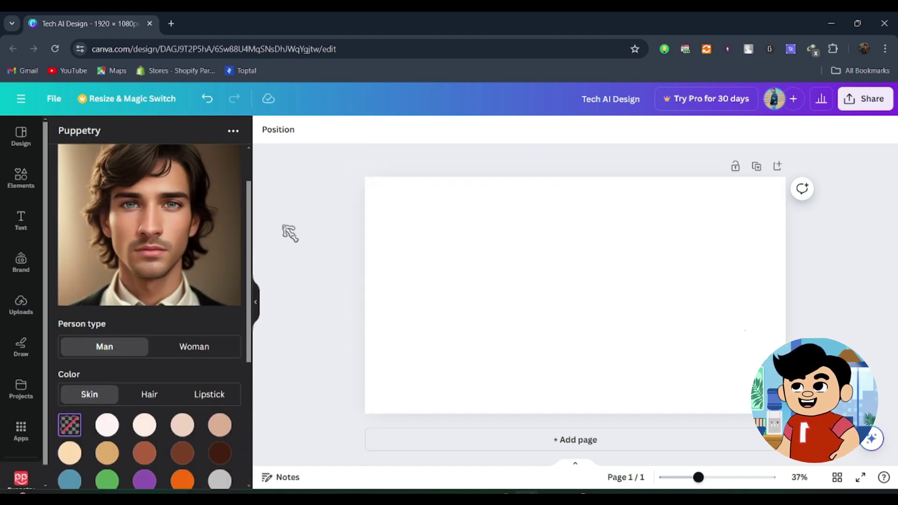
click(202, 231)
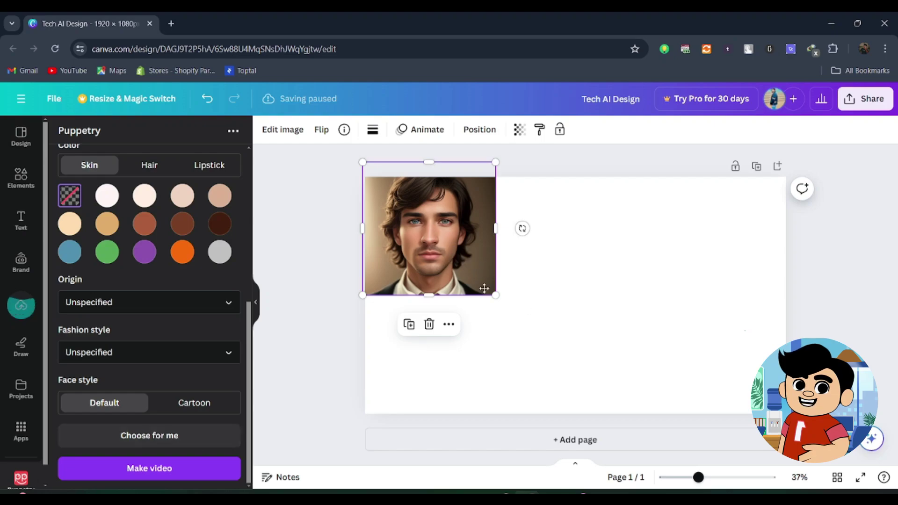
drag(484, 280, 542, 306)
drag(583, 351, 649, 360)
drag(554, 325, 579, 303)
scroll(156, 248, up, 6)
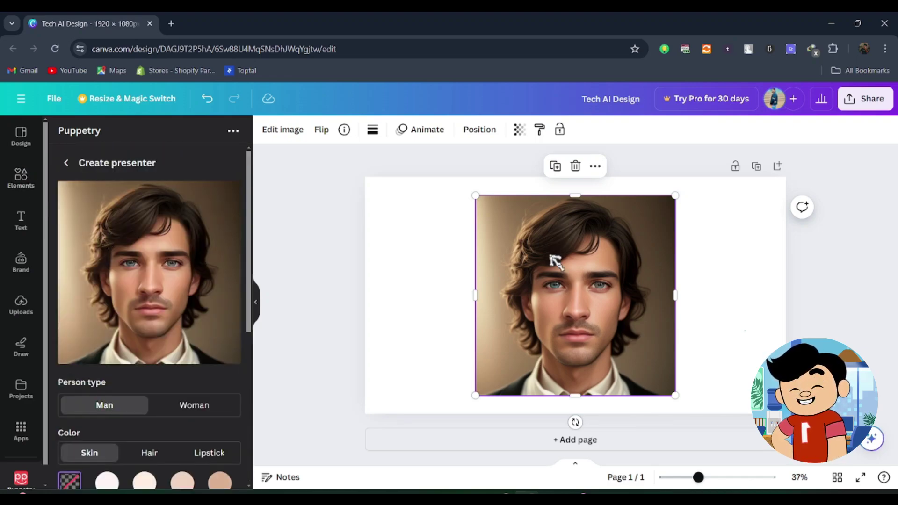
key(Delete)
- Search the elements for "a man driving" and add the photo of hands on a steering wheel to the page
click(42, 174)
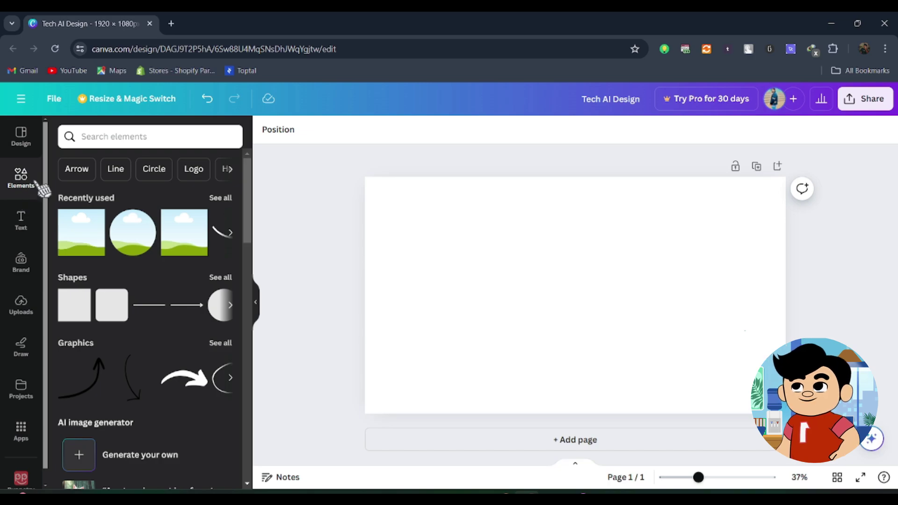
click(144, 146)
text(a man driving)
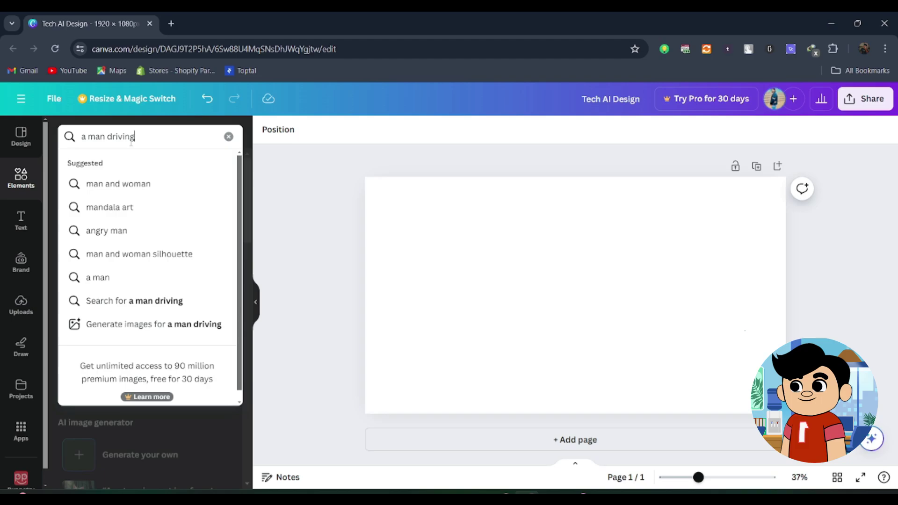
key(Return)
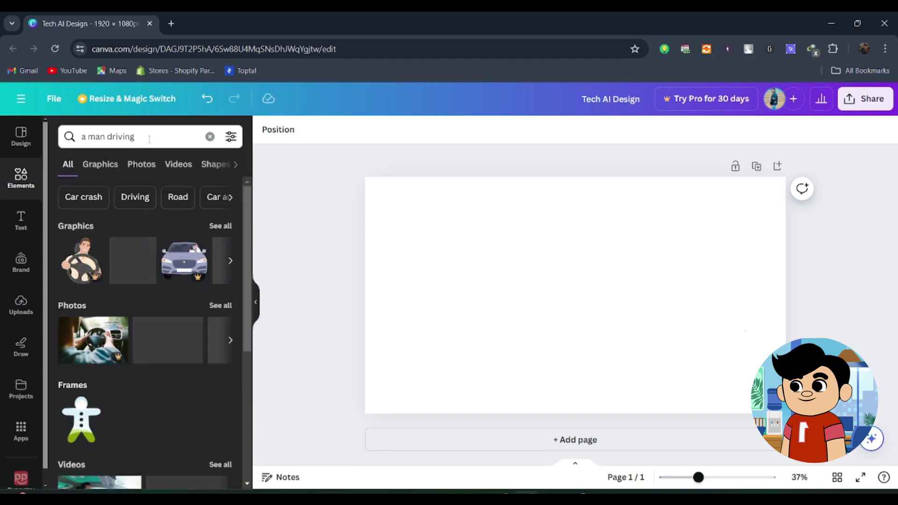
click(106, 168)
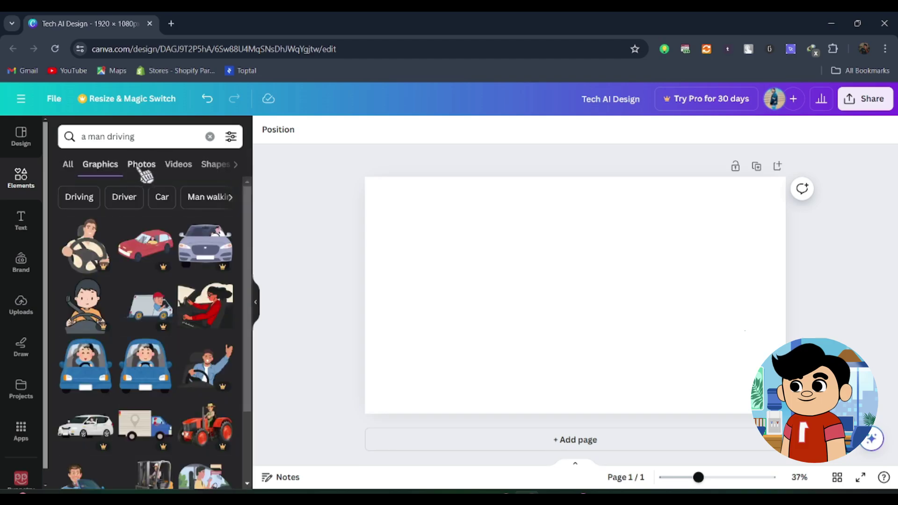
click(143, 169)
scroll(149, 277, down, 3)
click(187, 285)
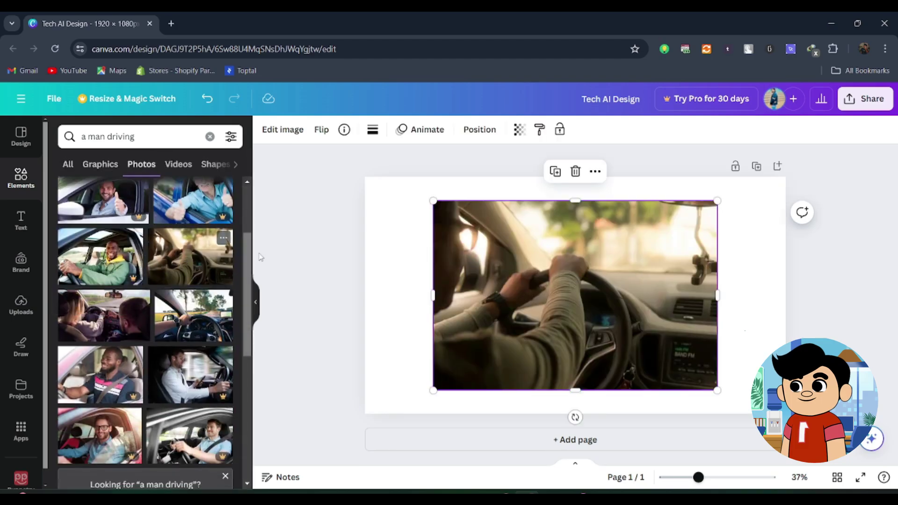
- Enlarge the driving photo, centre it on the page and clear the elements search
drag(697, 374, 745, 428)
drag(600, 345, 635, 353)
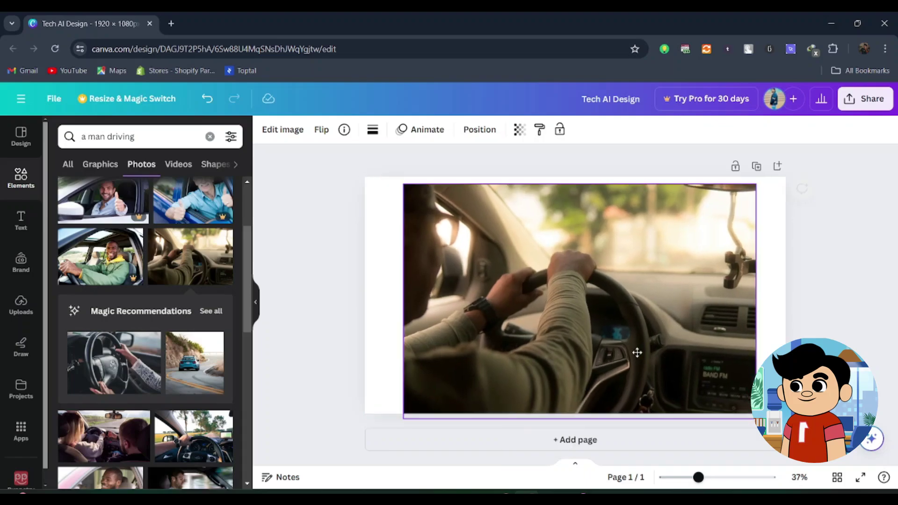
drag(550, 333, 569, 327)
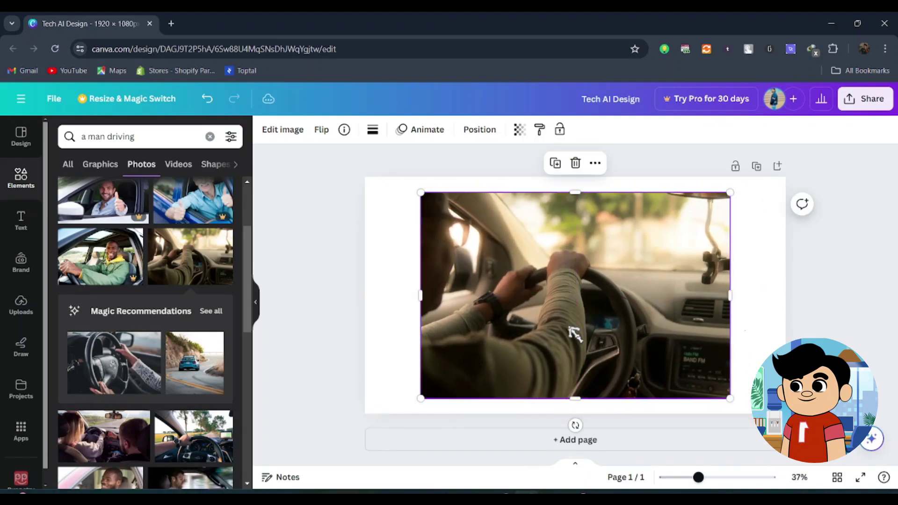
click(299, 290)
click(217, 138)
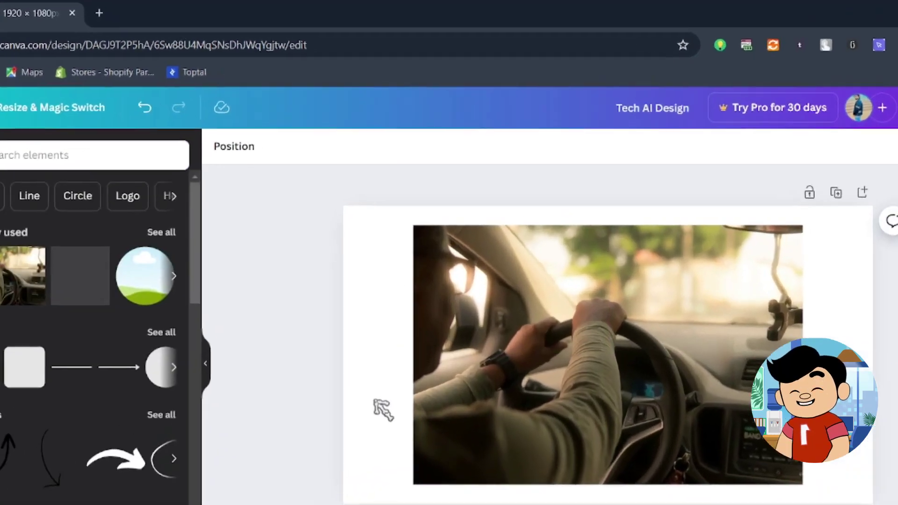
- Open the driving photo for image editing and show all available filters
click(489, 294)
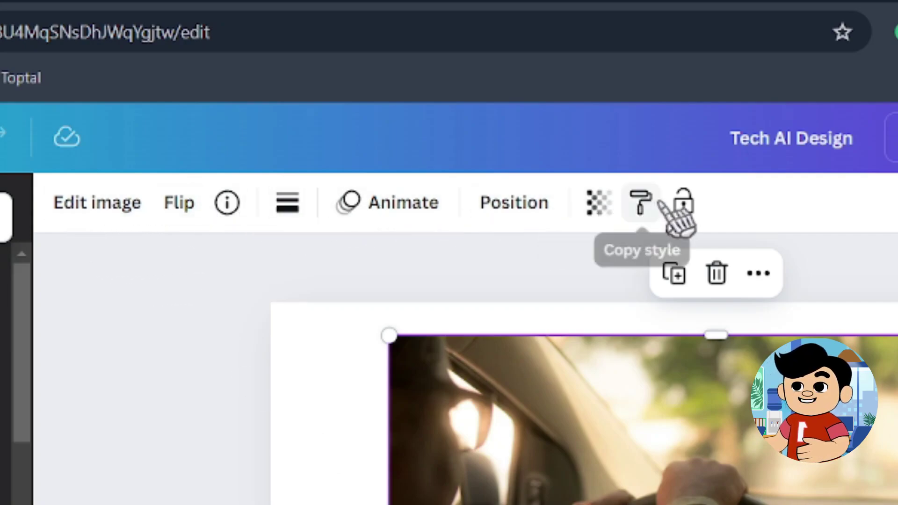
click(104, 212)
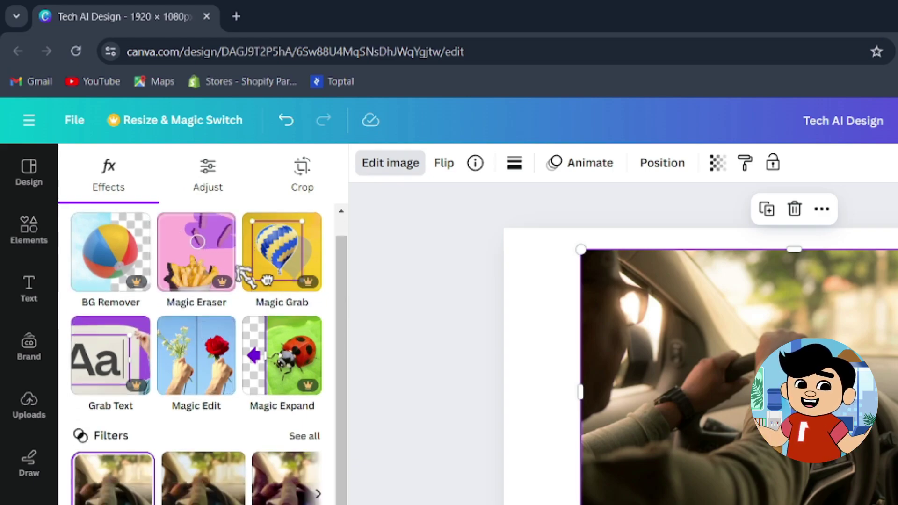
scroll(244, 276, down, 3)
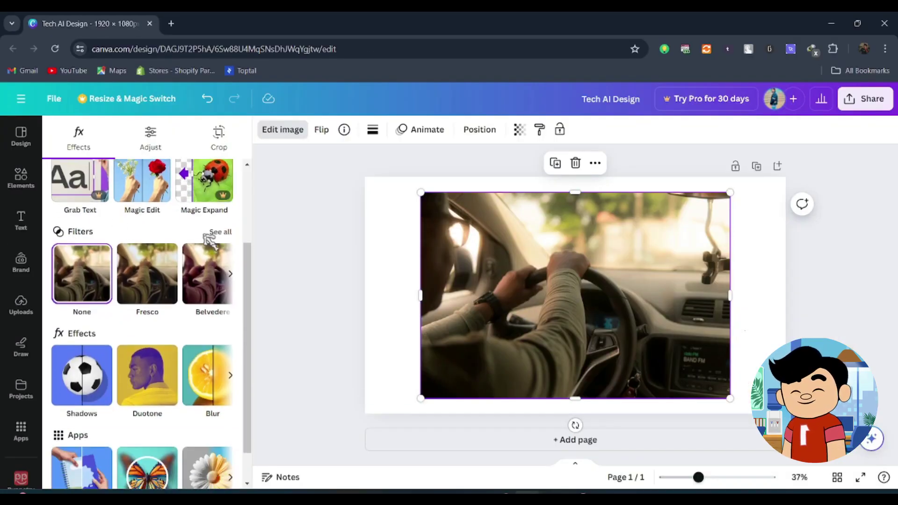
click(220, 234)
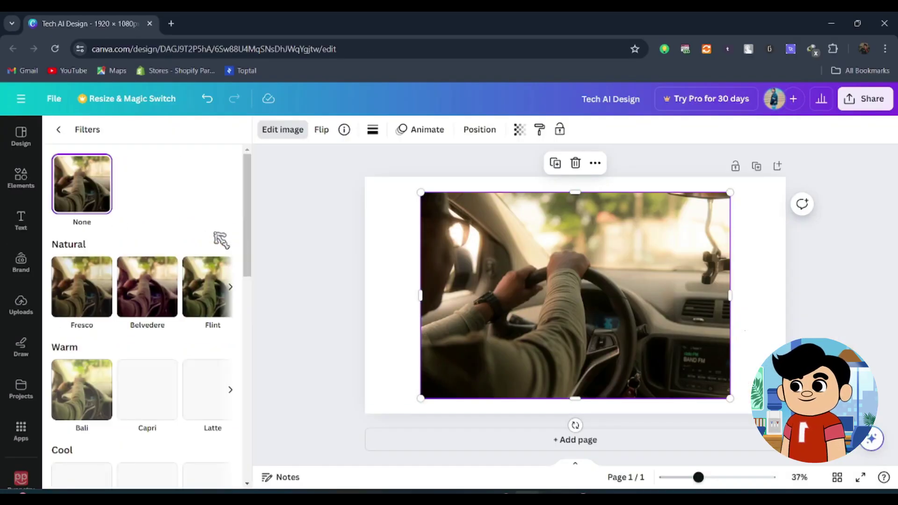
- Apply the warm Capri filter to the driving photo and try a lower intensity, undoing the intensity change
scroll(196, 281, down, 3)
click(177, 274)
scroll(164, 290, down, 3)
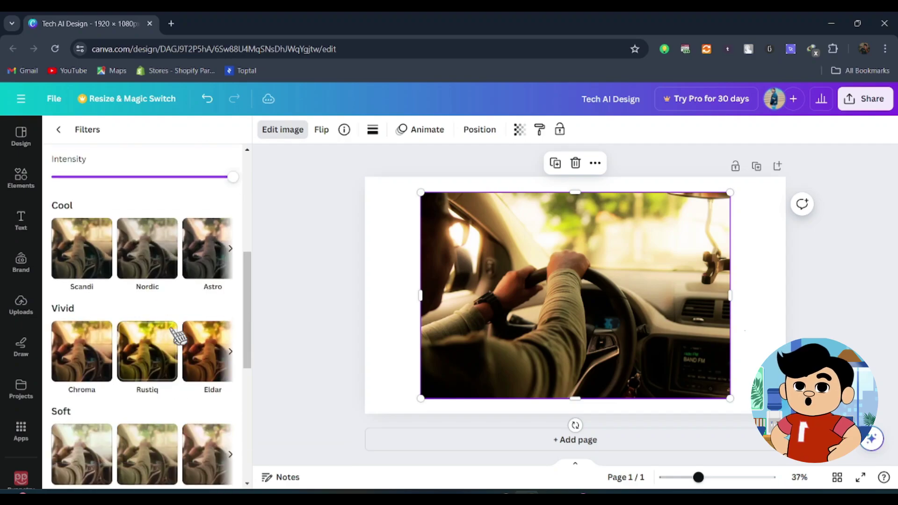
drag(114, 178, 61, 182)
key(ctrl+z)
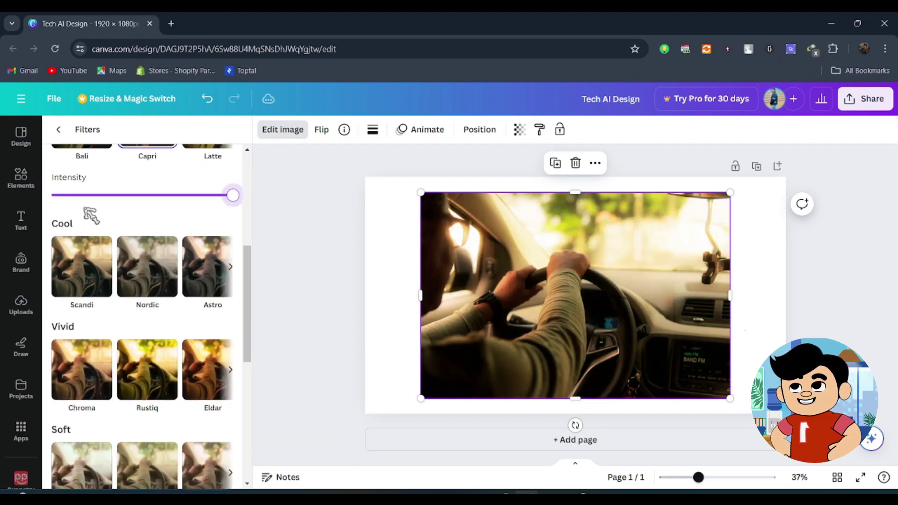
- Apply the Blur effect to the driving photo and look through the image apps offered with it
scroll(132, 271, down, 1)
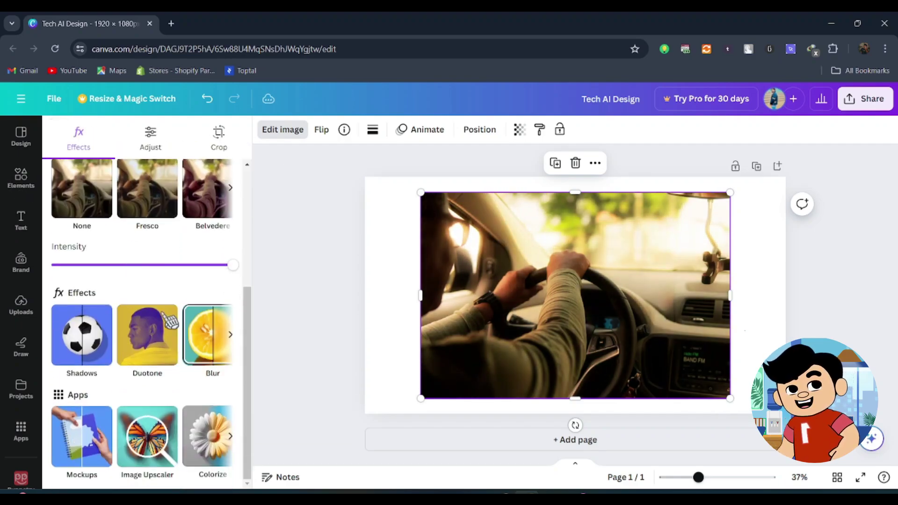
click(229, 335)
click(230, 335)
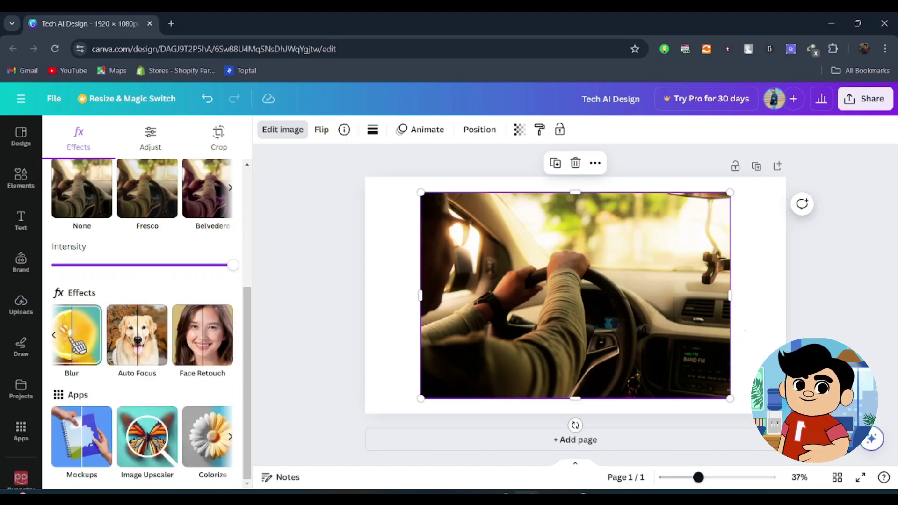
click(84, 341)
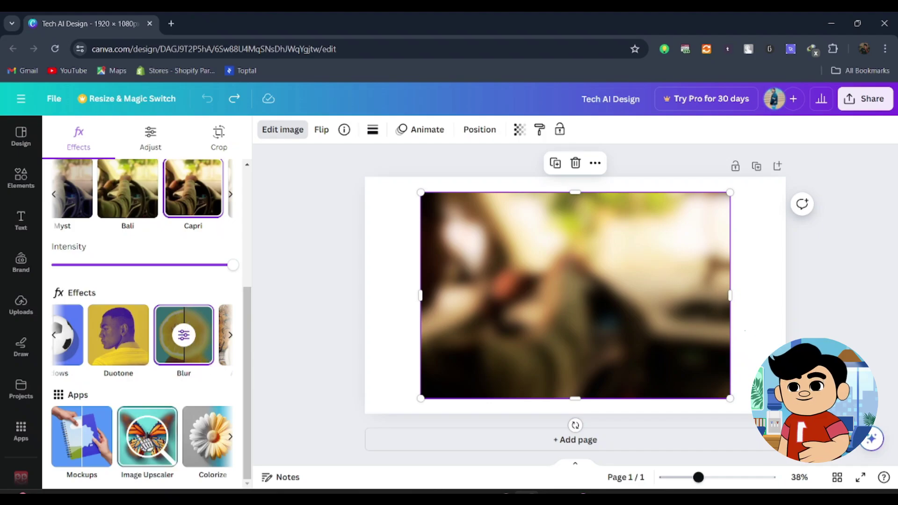
click(232, 438)
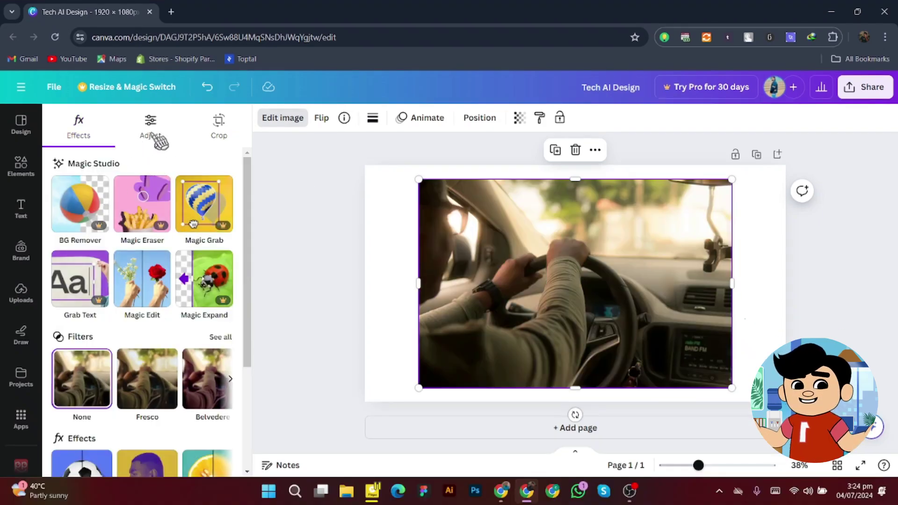
- Auto-adjust the driving photo with the whole image as the area, review the sliders and reset the adjustments
click(150, 136)
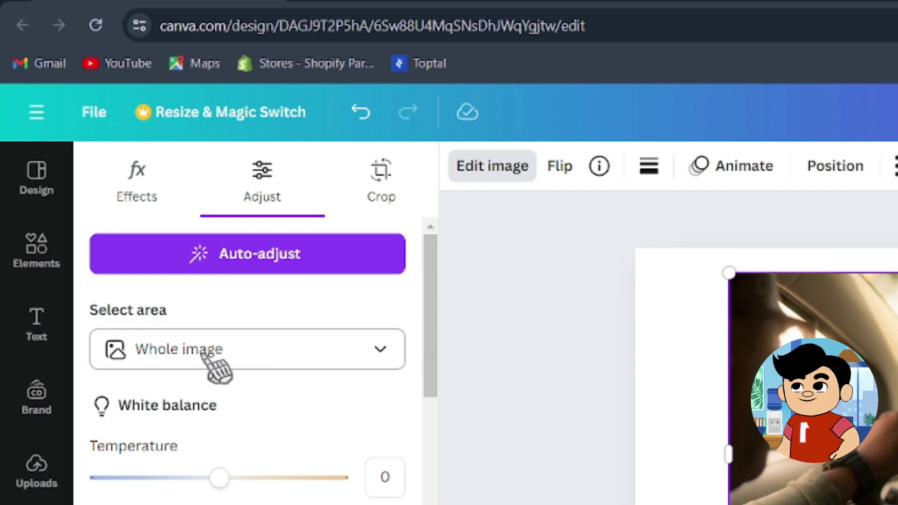
click(227, 264)
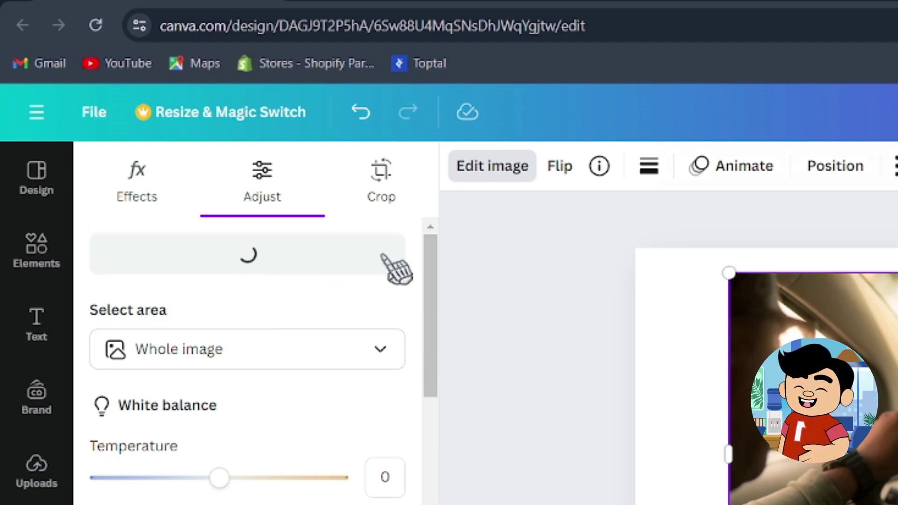
scroll(98, 311, down, 1)
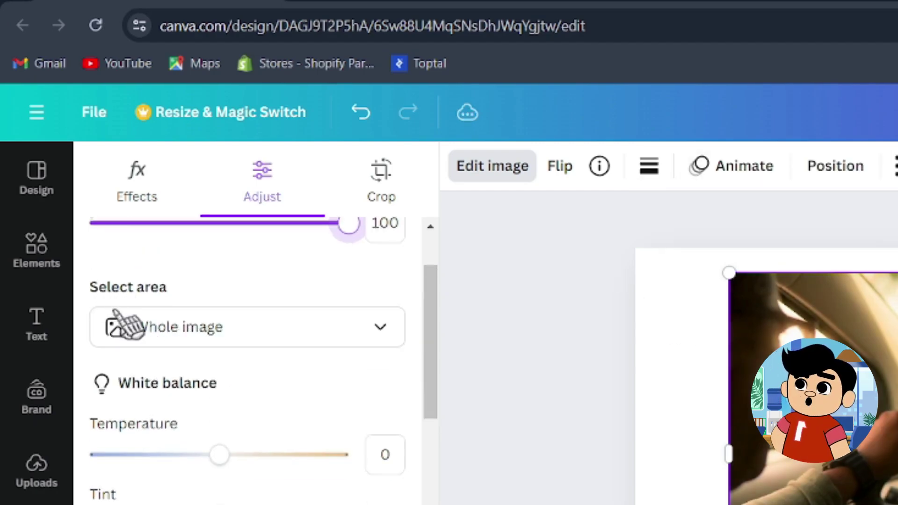
click(168, 329)
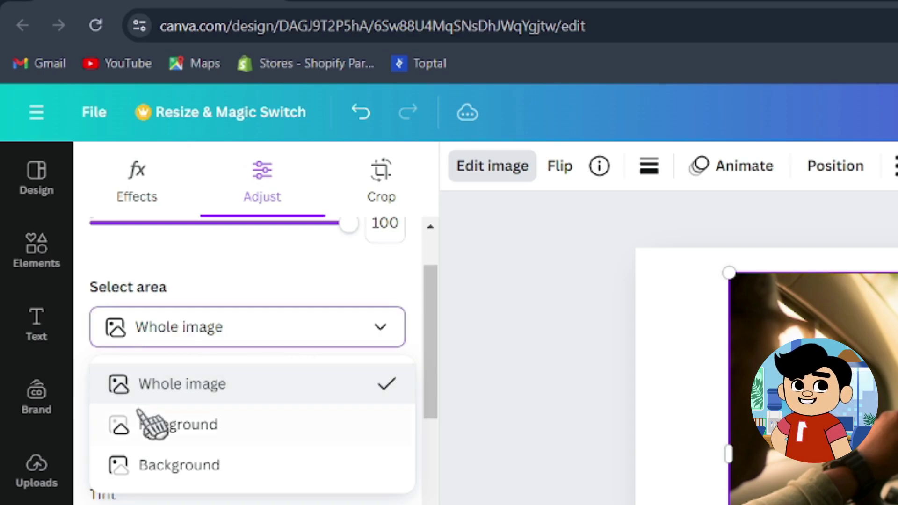
click(280, 388)
scroll(297, 409, down, 10)
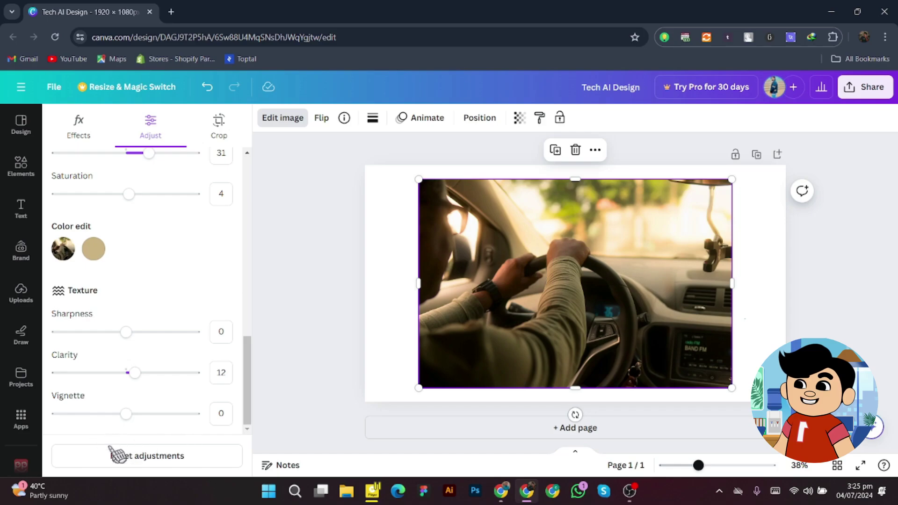
click(133, 460)
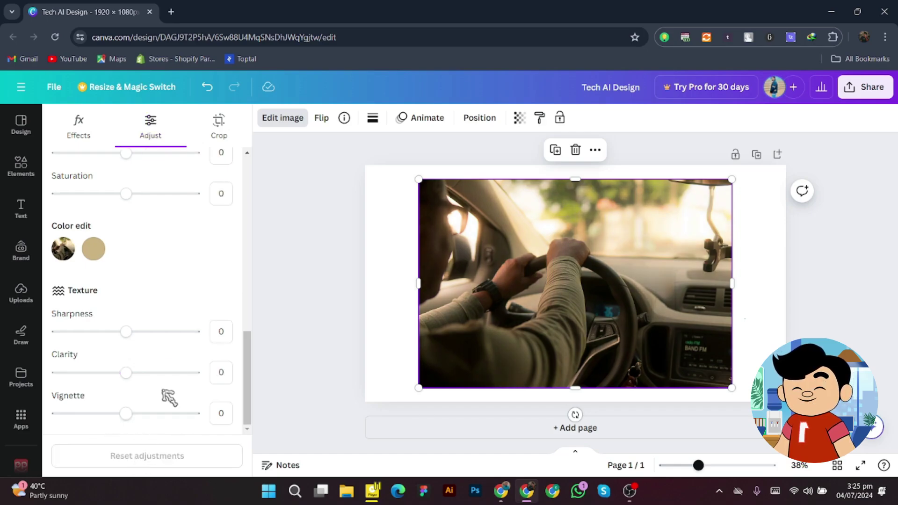
scroll(171, 351, up, 10)
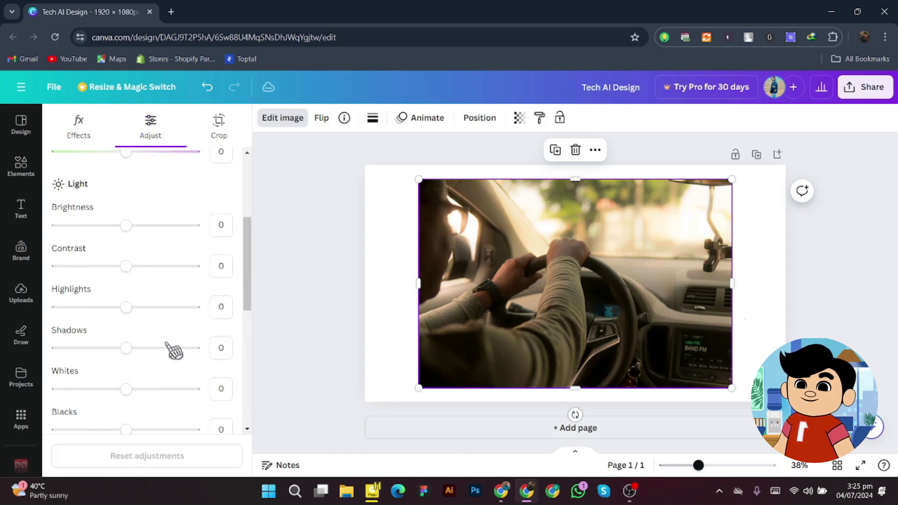
- Apply Smart Crop to the driving photo and reposition the picture inside the crop frame
click(220, 131)
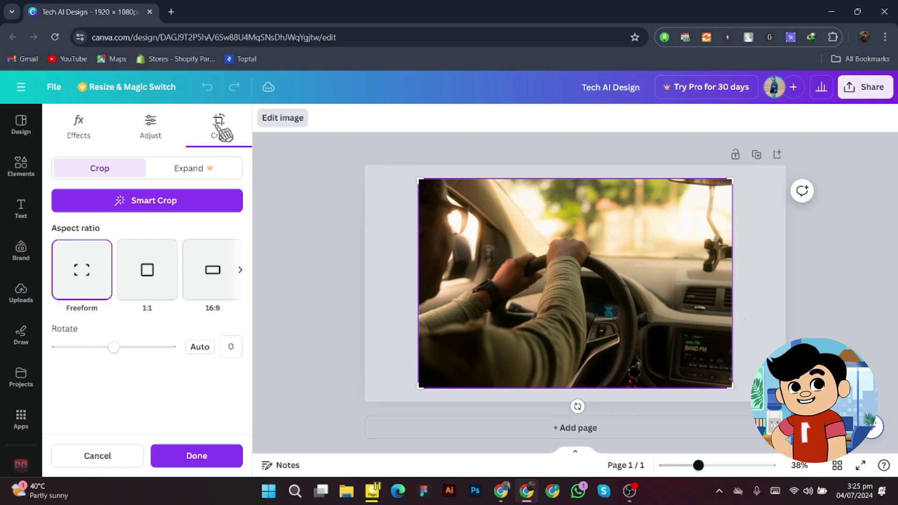
click(154, 206)
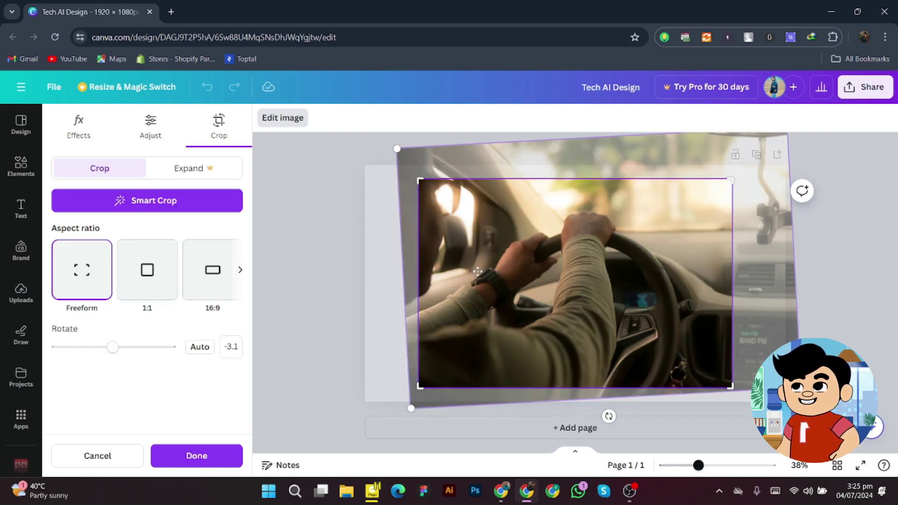
drag(533, 249, 515, 258)
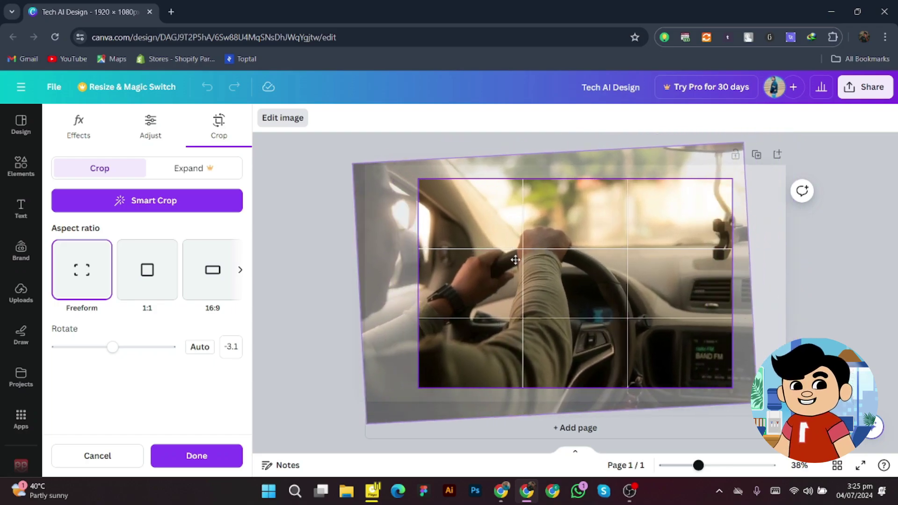